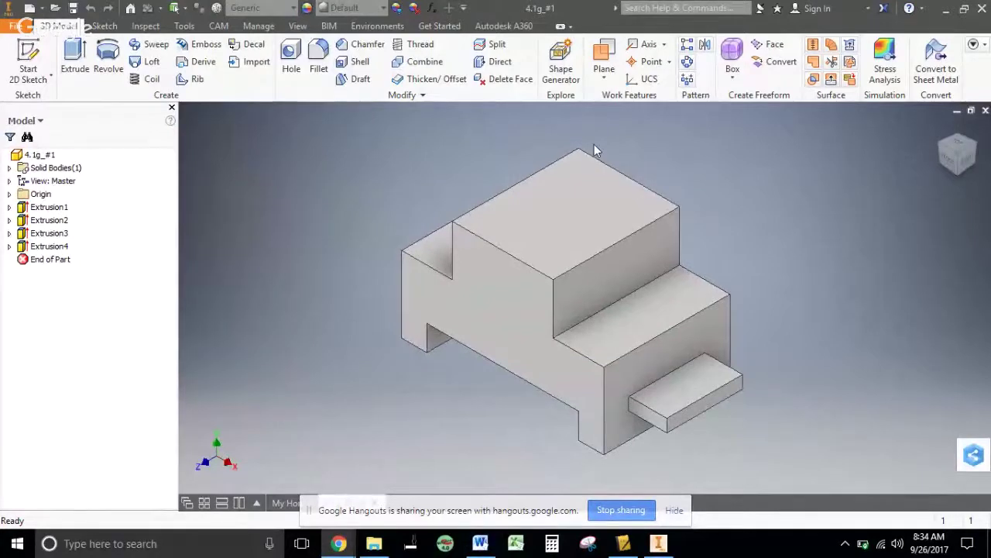
# - Close the open part and check the shape and units of the exercise 2 drawing in the Word document
pyautogui.click(985, 111)
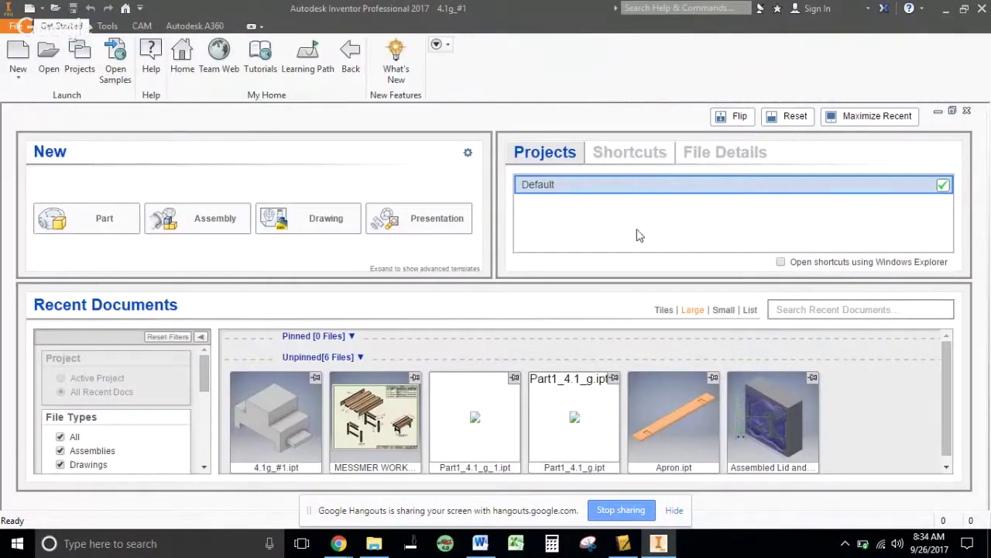
pyautogui.click(480, 543)
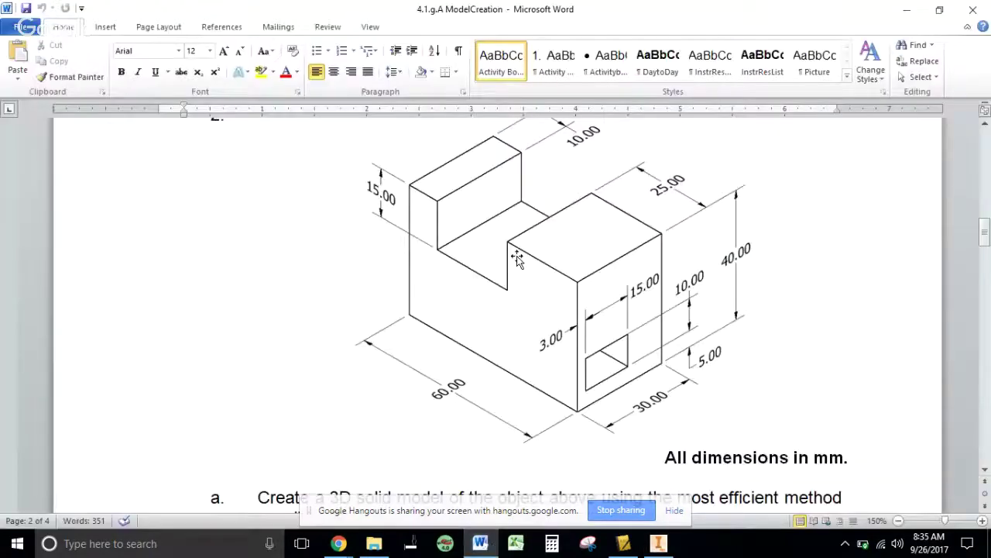
pyautogui.scroll(3, 446, 287)
pyautogui.scroll(-3, 446, 287)
pyautogui.moveTo(813, 462); pyautogui.dragTo(846, 461)
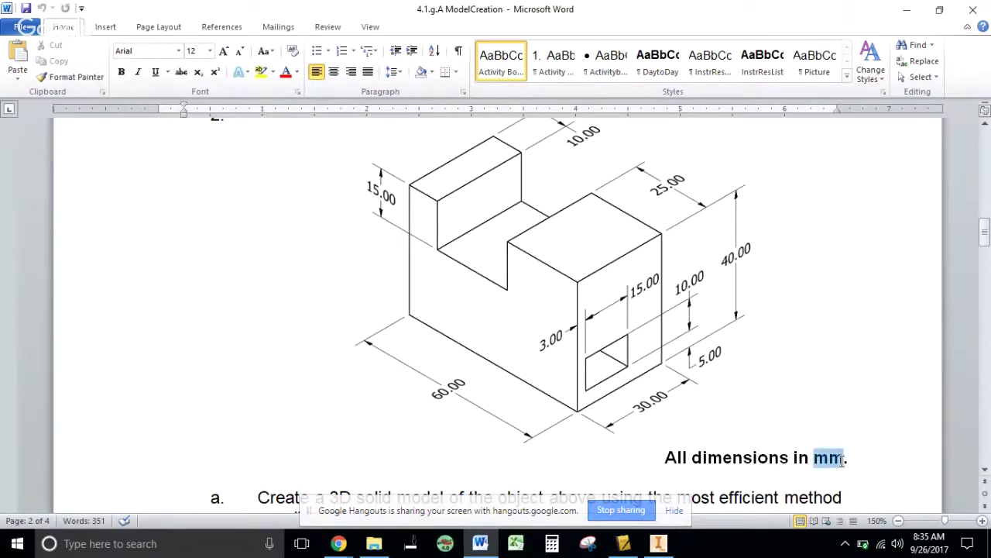
pyautogui.click(891, 460)
# - Return to Inventor and create a new part from the Metric template Standard (mm).ipt
pyautogui.click(659, 543)
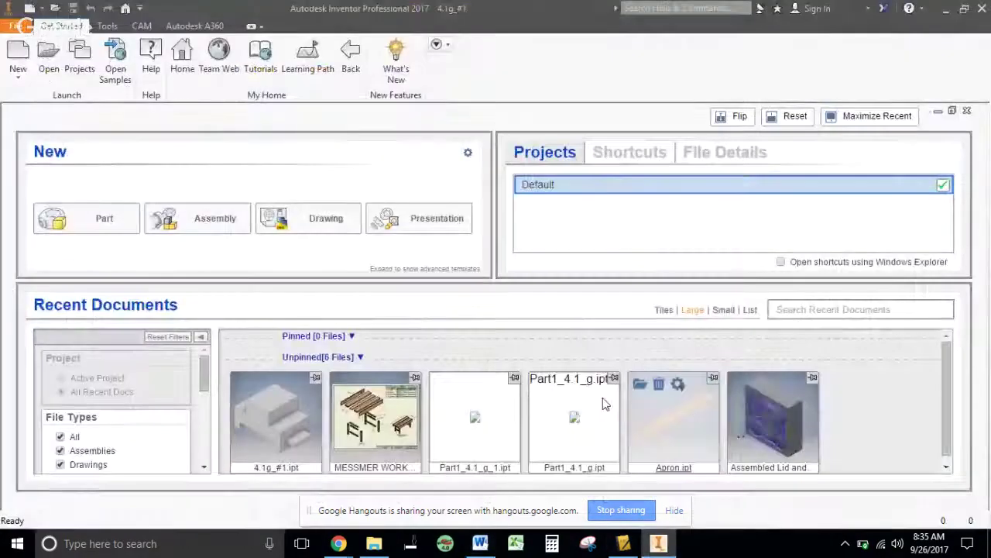
pyautogui.click(18, 61)
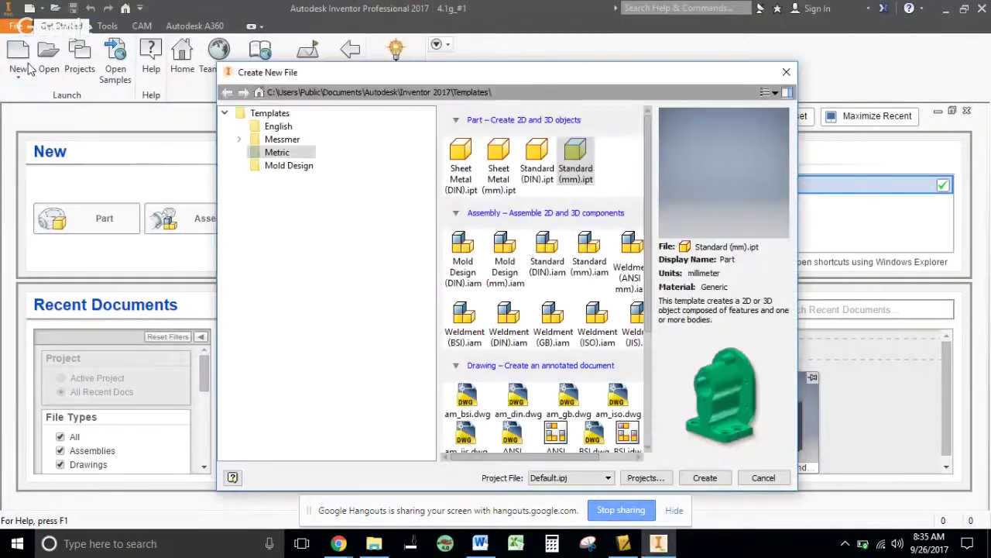
pyautogui.click(277, 127)
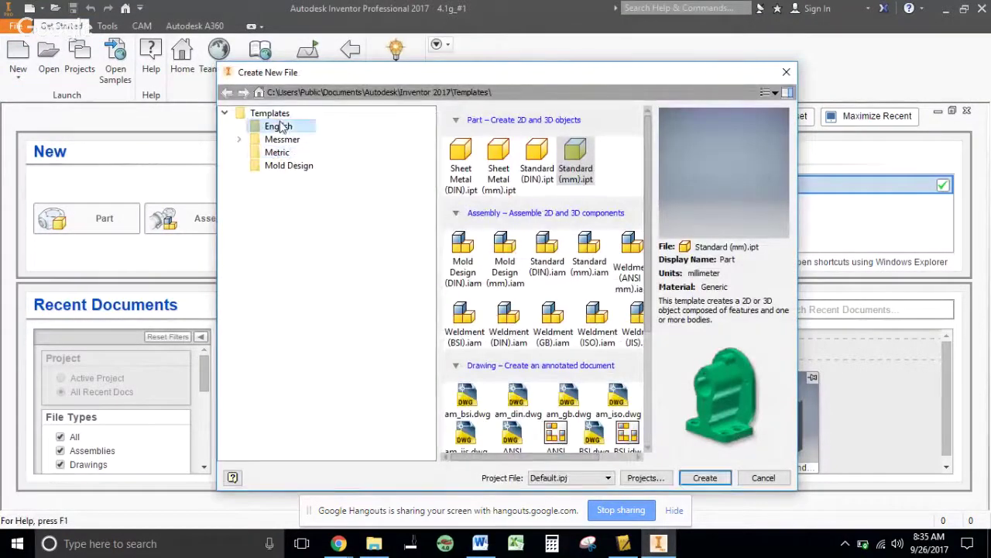
pyautogui.click(278, 153)
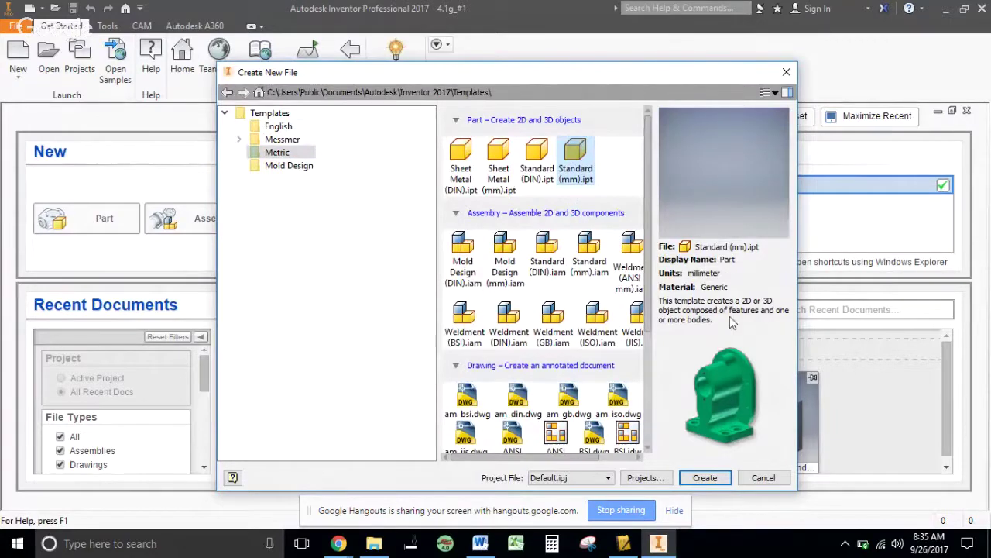
pyautogui.click(705, 477)
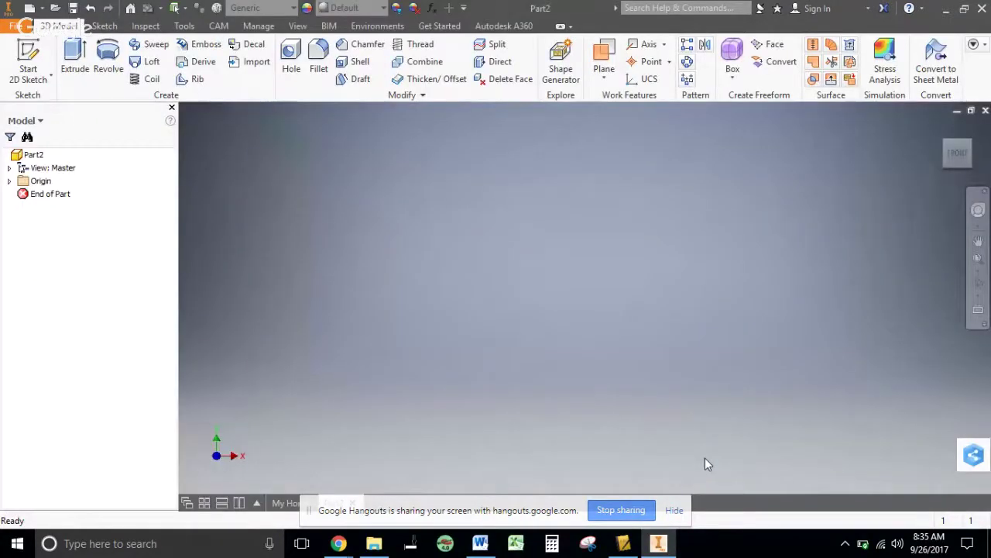
# - Check the block's overall dimensions in the Word drawing and start a 2D sketch on the XY plane in Inventor
pyautogui.click(480, 543)
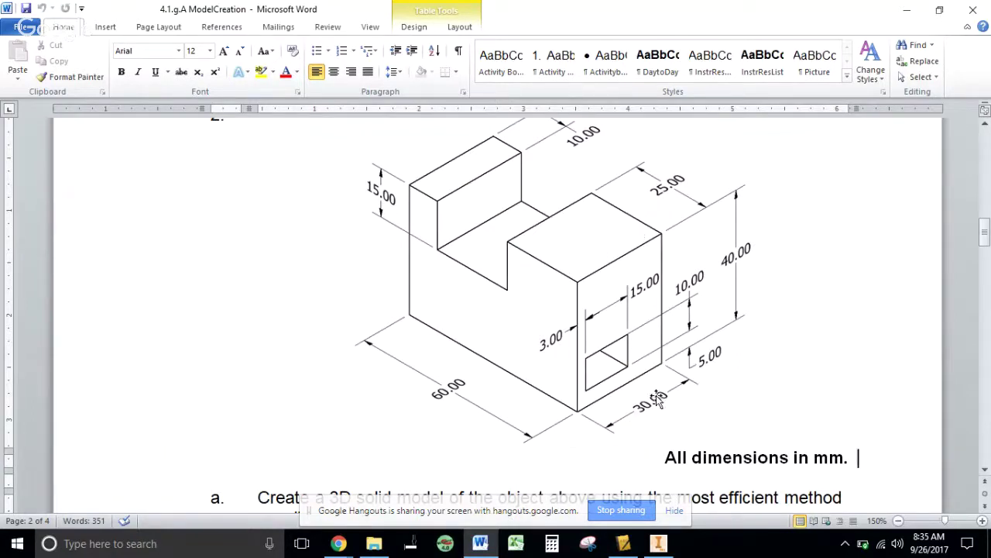
pyautogui.click(648, 545)
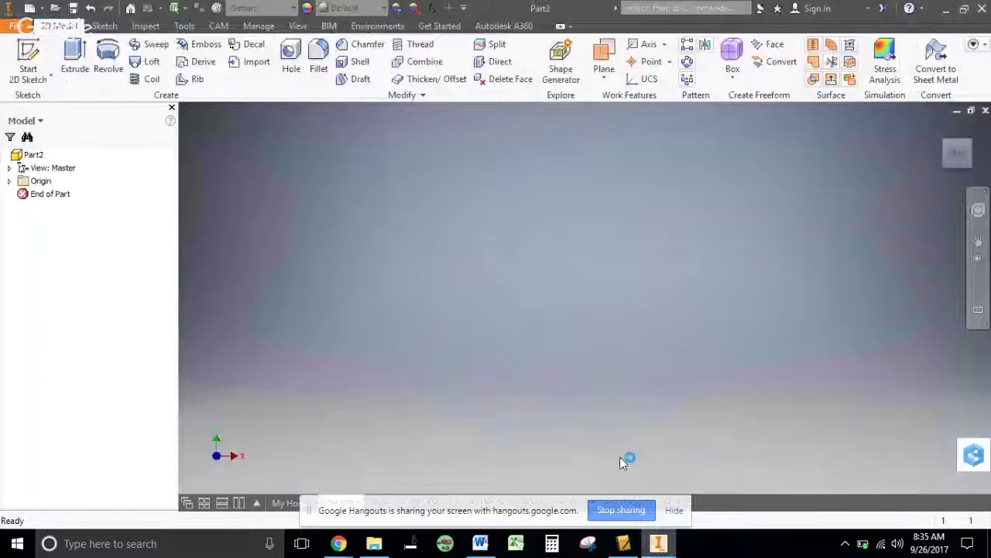
pyautogui.click(48, 53)
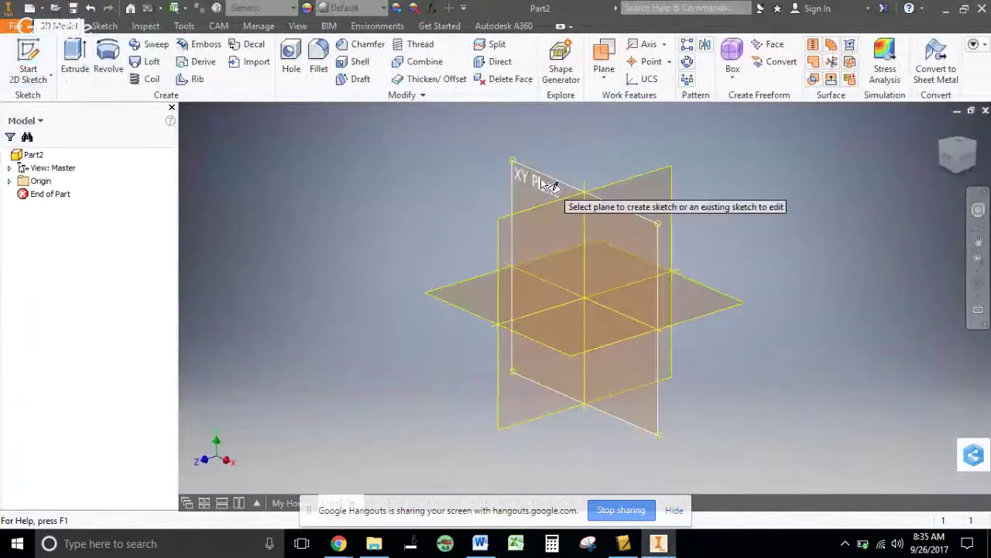
pyautogui.click(522, 172)
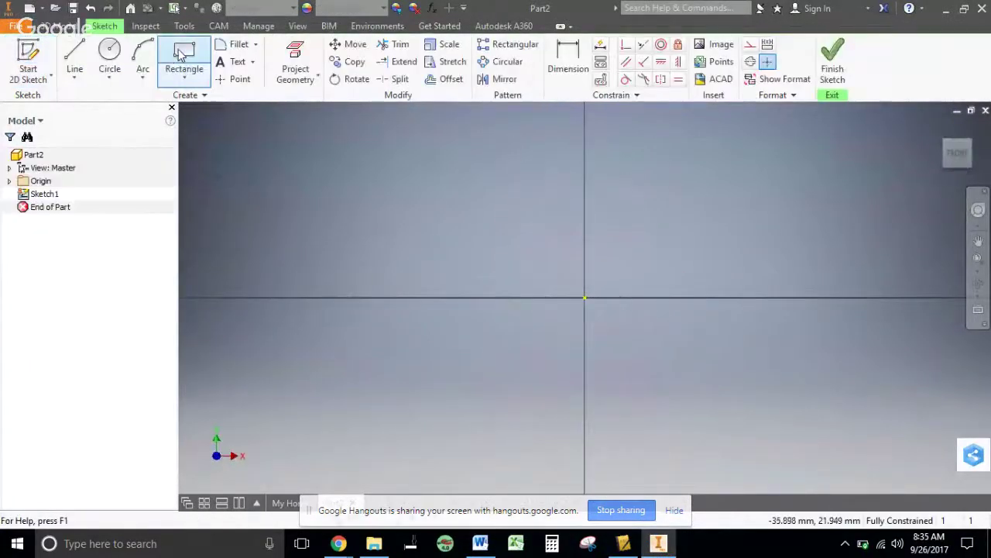
# - Draw a rectangle 60 mm wide and 40 mm high from the origin and finish the sketch
pyautogui.click(184, 56)
pyautogui.click(585, 298)
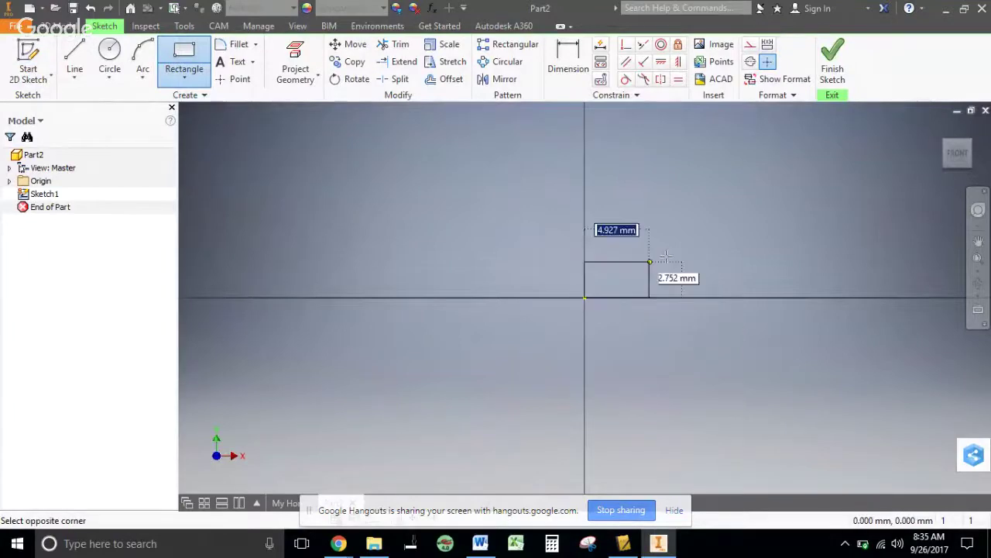
pyautogui.write('60')
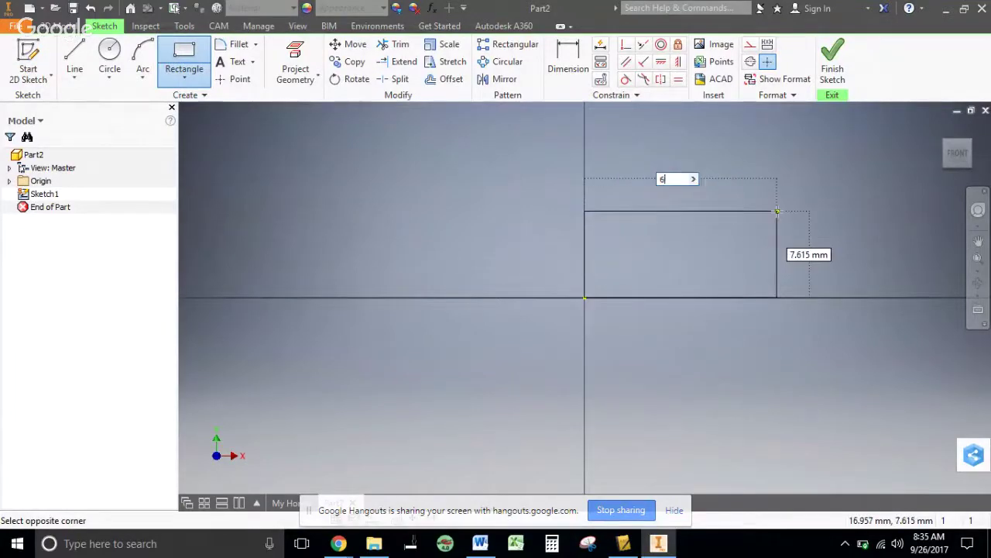
pyautogui.press('Tab')
pyautogui.click(480, 543)
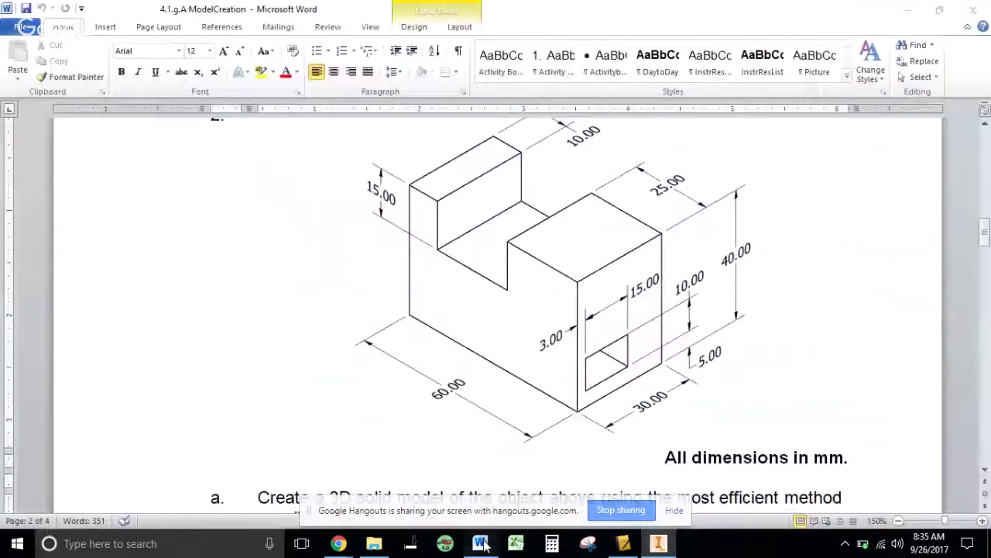
pyautogui.click(481, 543)
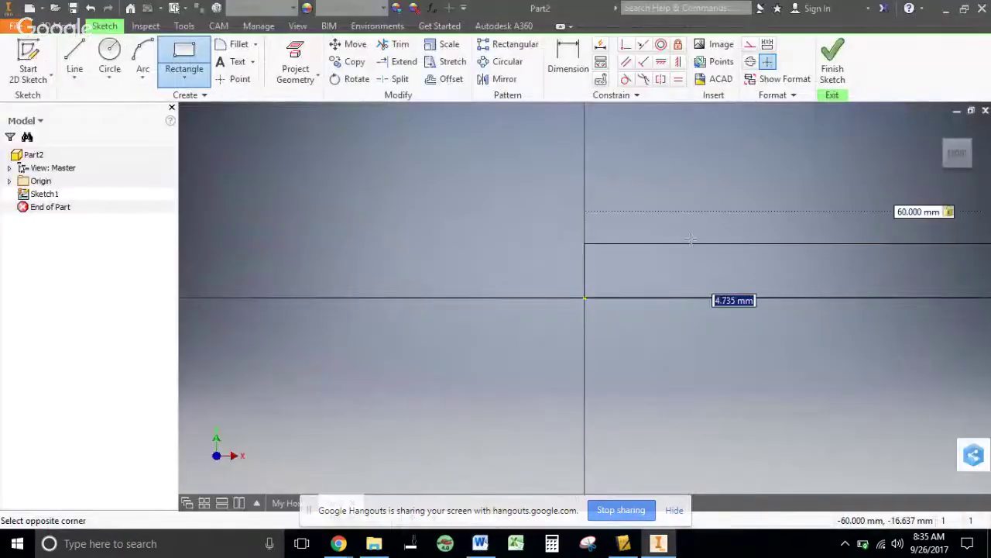
pyautogui.write('8')
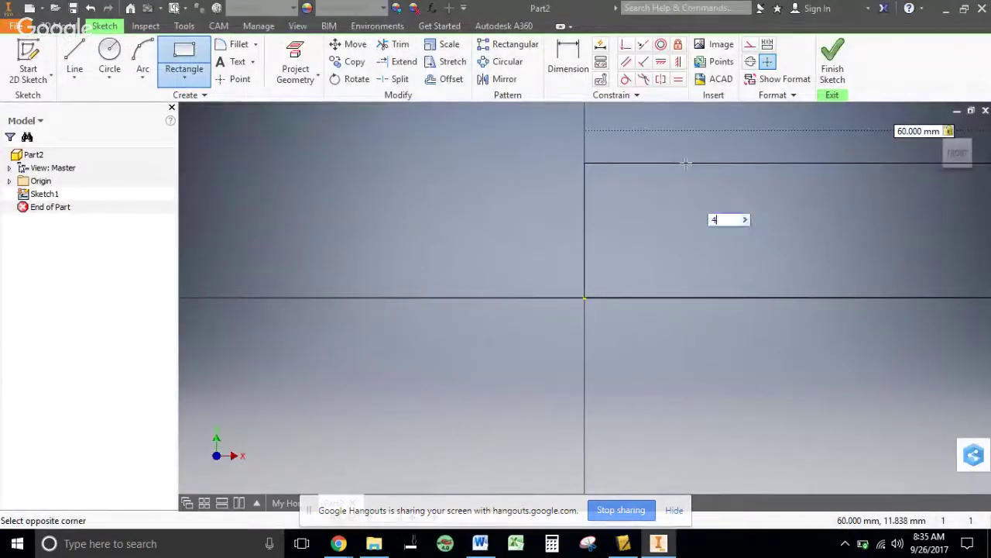
pyautogui.press('Escape')
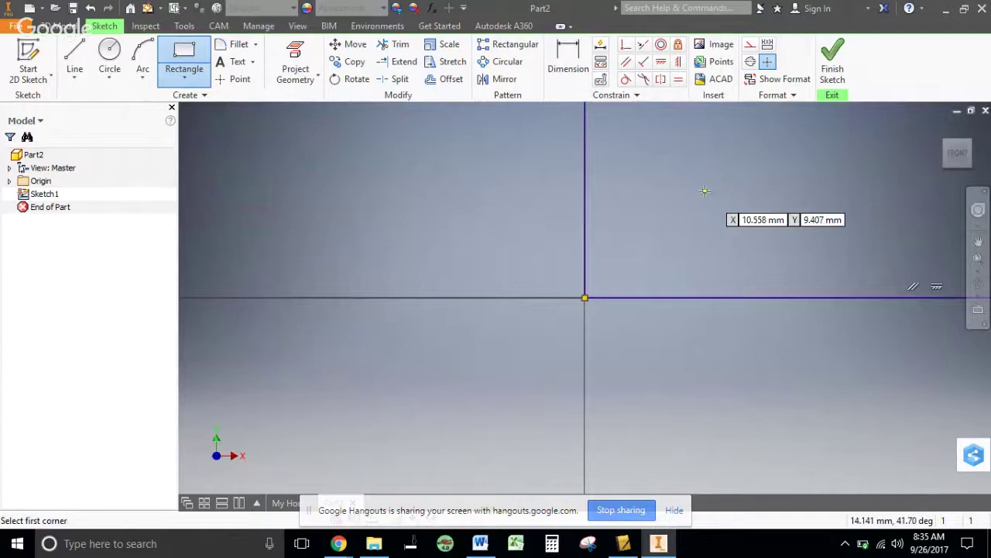
pyautogui.scroll(3, 706, 192)
pyautogui.press('Home')
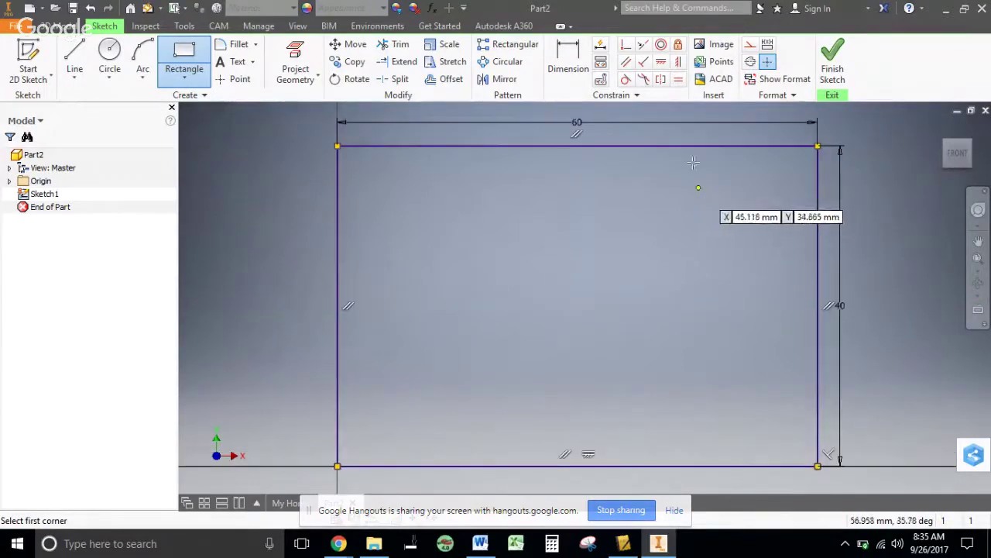
pyautogui.click(831, 66)
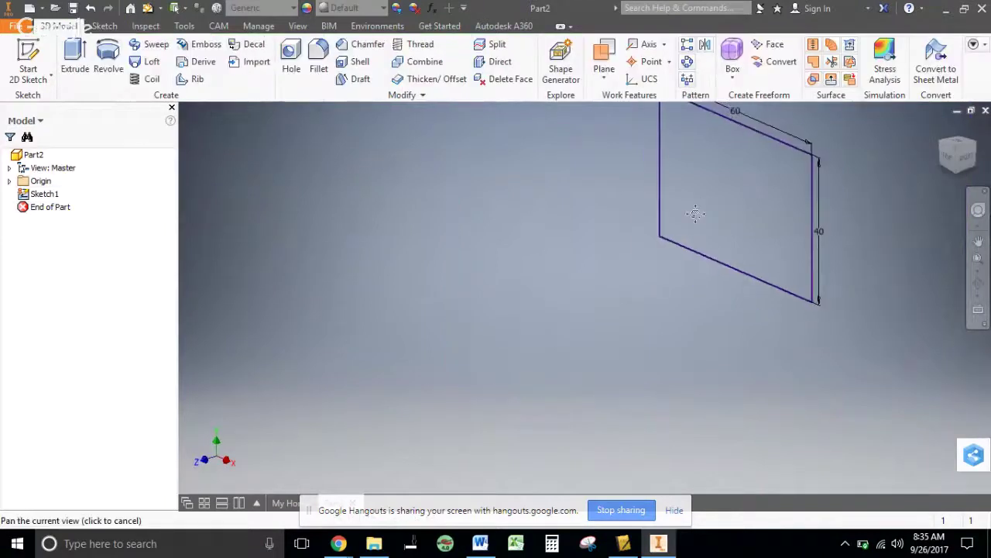
# - Extrude the rectangle 30 mm into a solid block
pyautogui.click(75, 58)
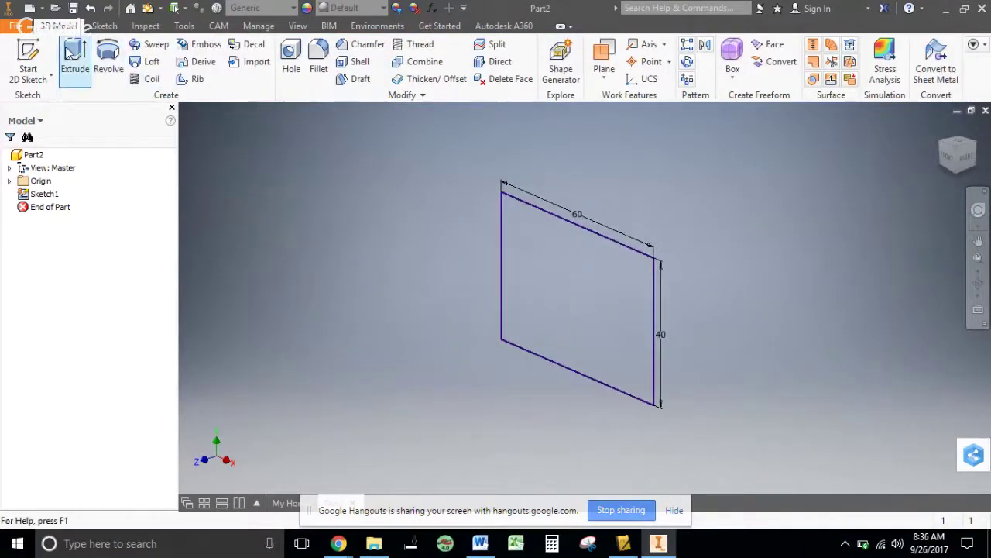
pyautogui.moveTo(338, 197); pyautogui.dragTo(313, 196)
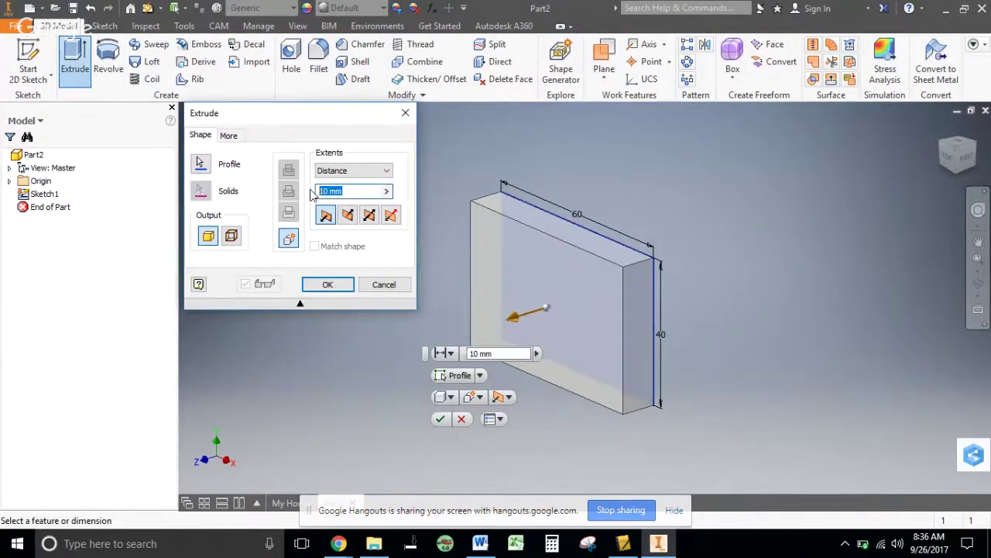
pyautogui.write('30')
pyautogui.press('Return')
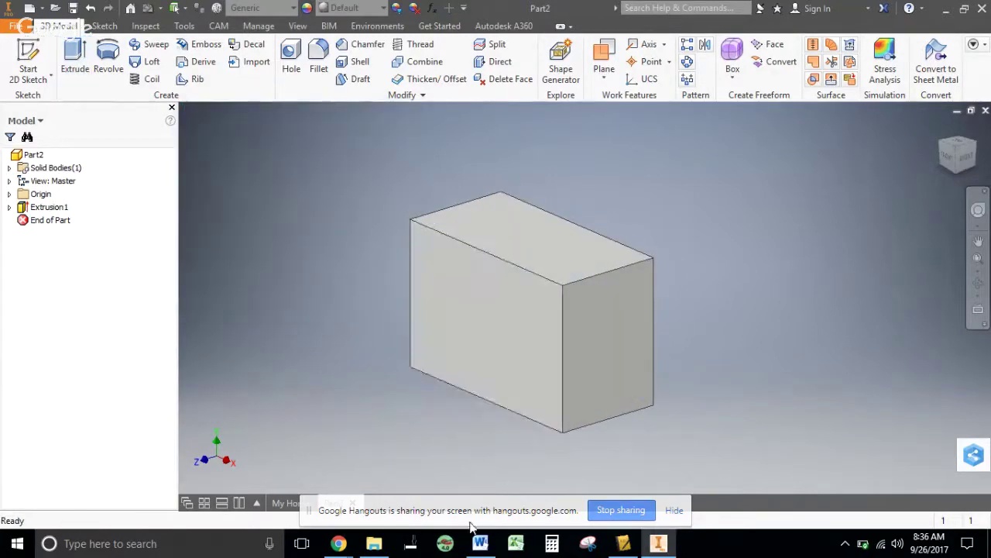
# - Check the top notch's dimensions in the Word drawing and start a 2D sketch on the block's front face in Inventor
pyautogui.click(480, 543)
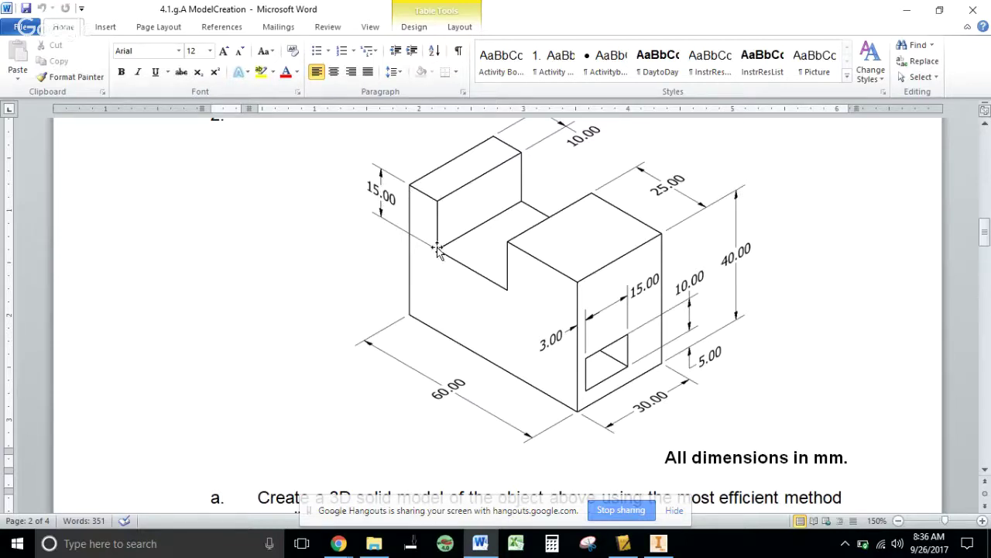
pyautogui.scroll(1, 557, 248)
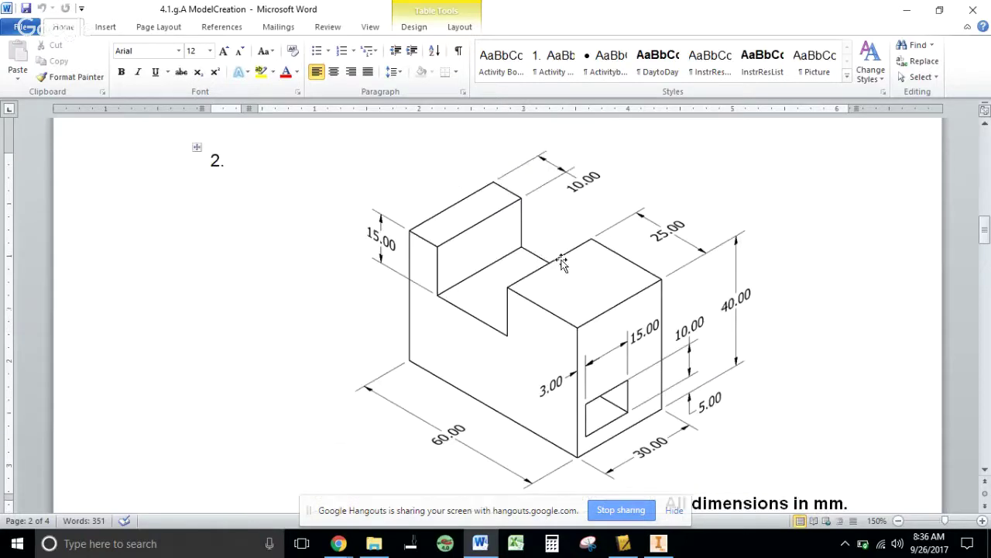
pyautogui.scroll(1, 563, 265)
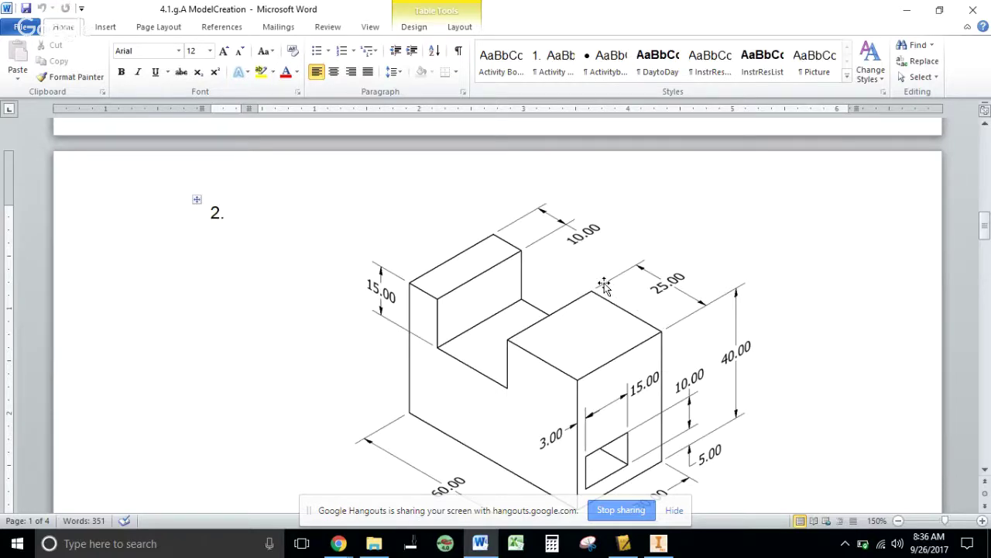
pyautogui.scroll(-1, 637, 310)
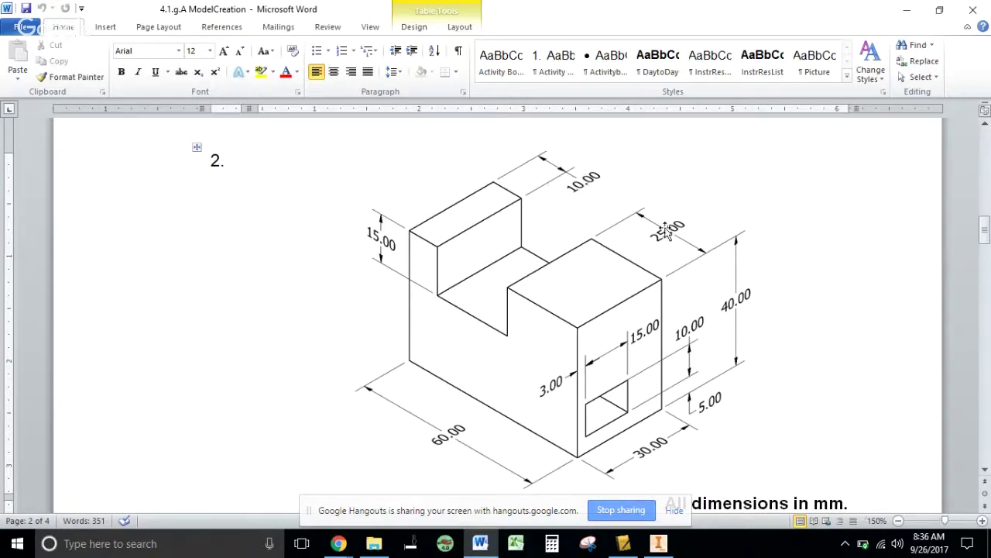
pyautogui.click(478, 546)
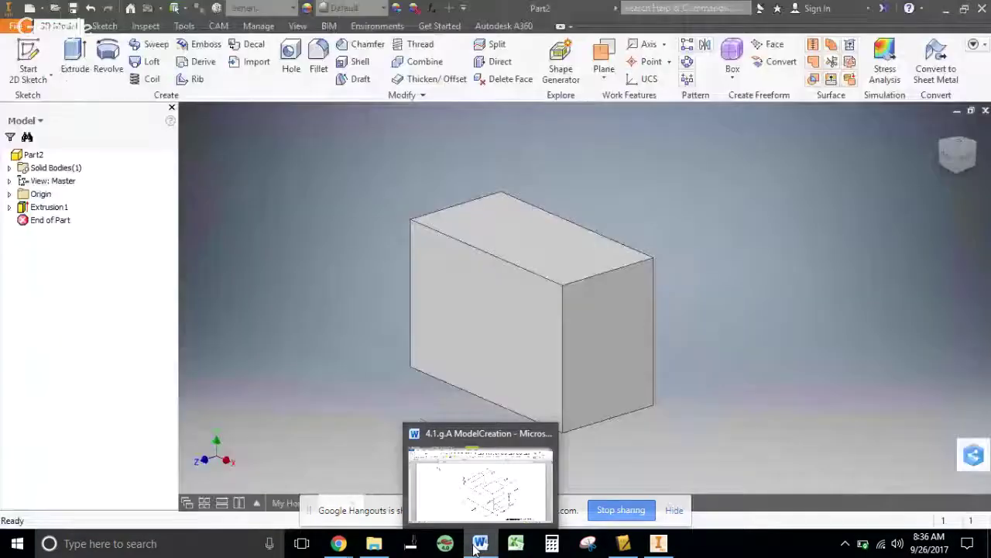
pyautogui.click(28, 55)
pyautogui.click(493, 299)
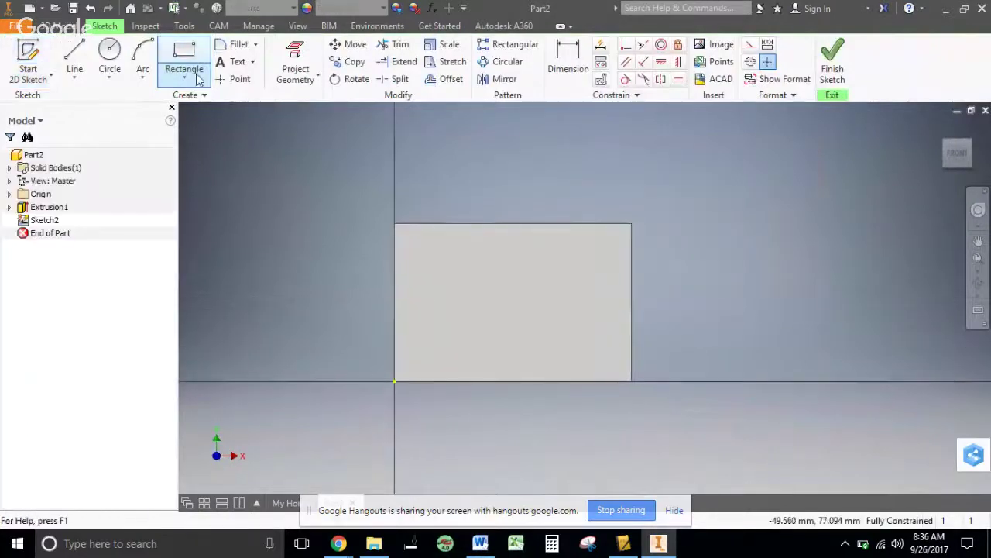
# - Sketch a notch rectangle about 21 by 12 mm hanging from the front face's top edge
pyautogui.click(186, 54)
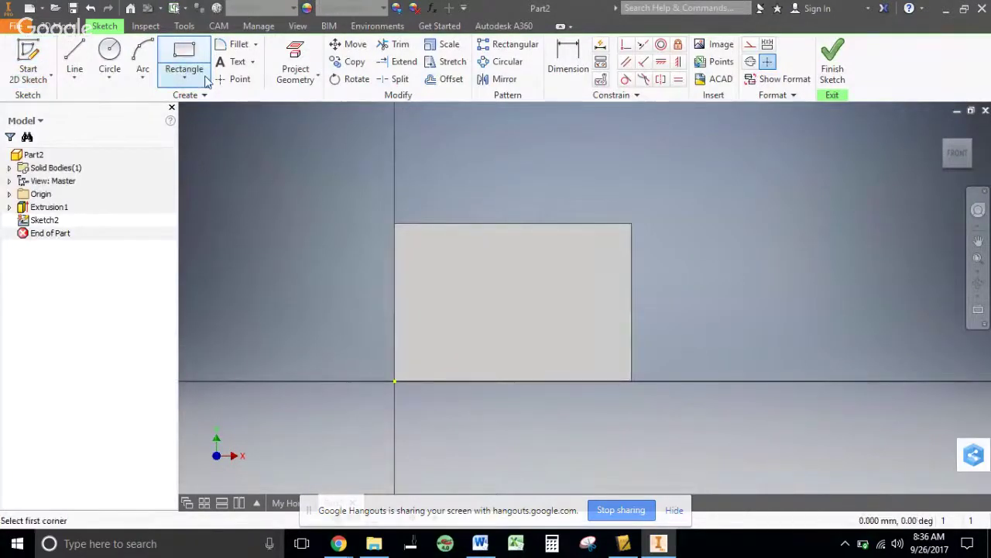
pyautogui.click(429, 223)
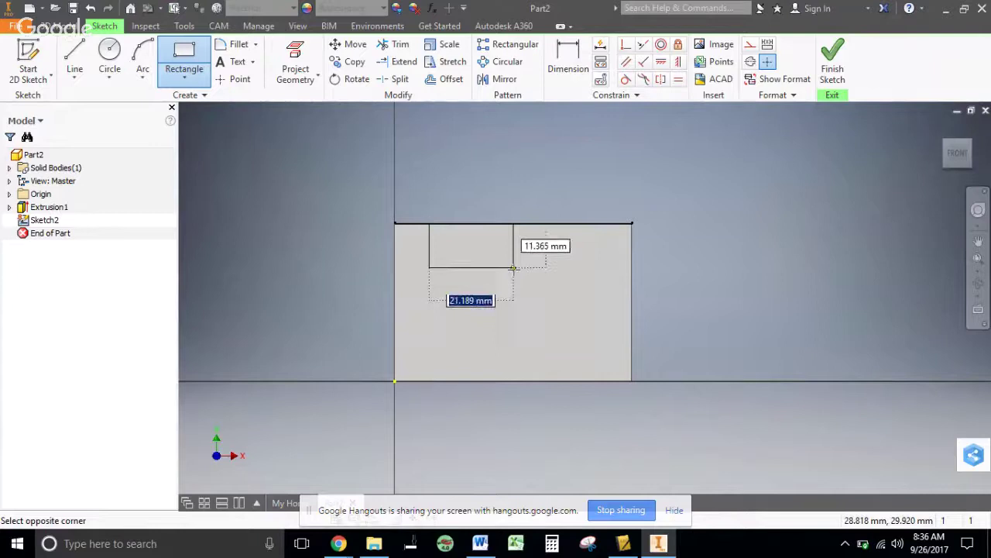
pyautogui.click(514, 270)
pyautogui.rightClick(653, 260)
pyautogui.click(691, 264)
# - Dimension the notch rectangle's depth and set it to 15 mm
pyautogui.press('d')
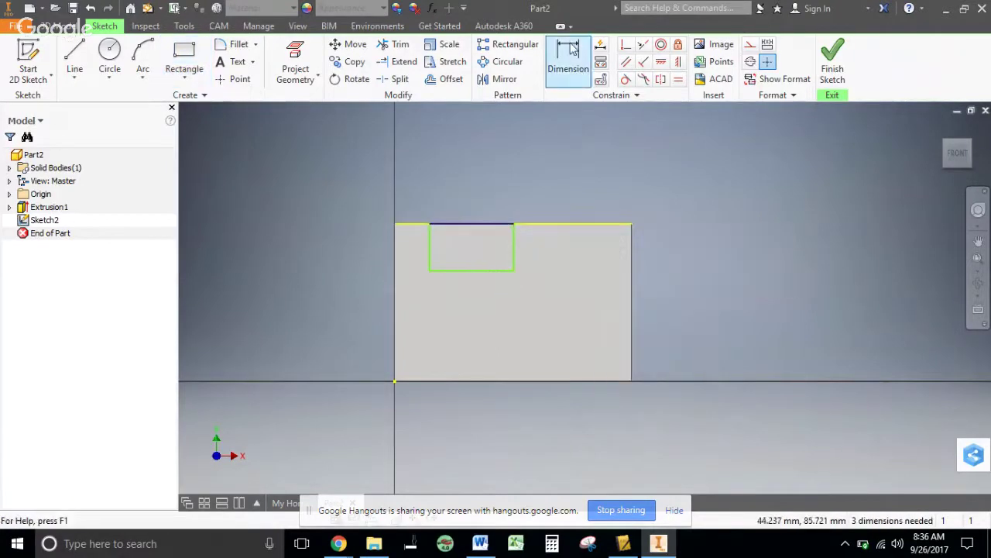
pyautogui.click(430, 260)
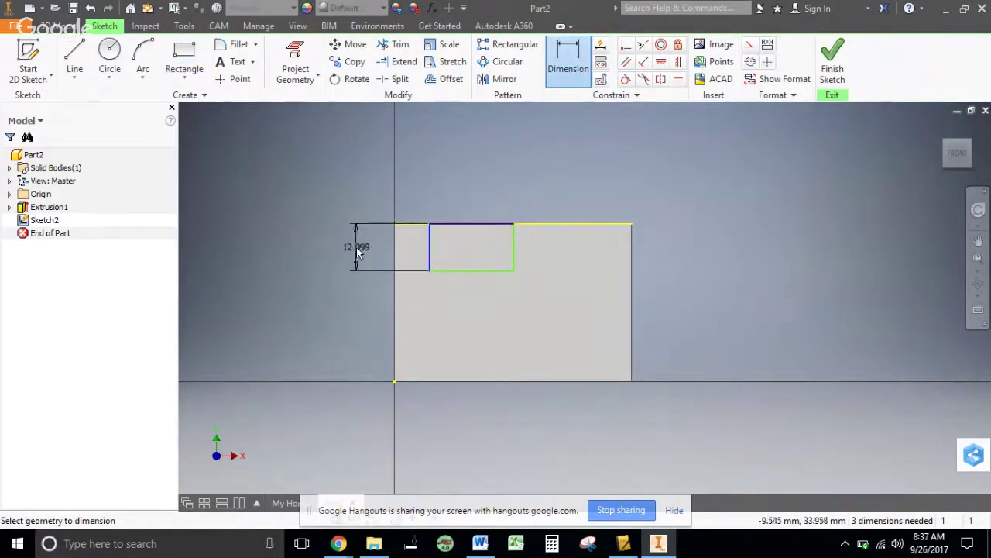
pyautogui.click(355, 251)
pyautogui.write('15')
pyautogui.press('Return')
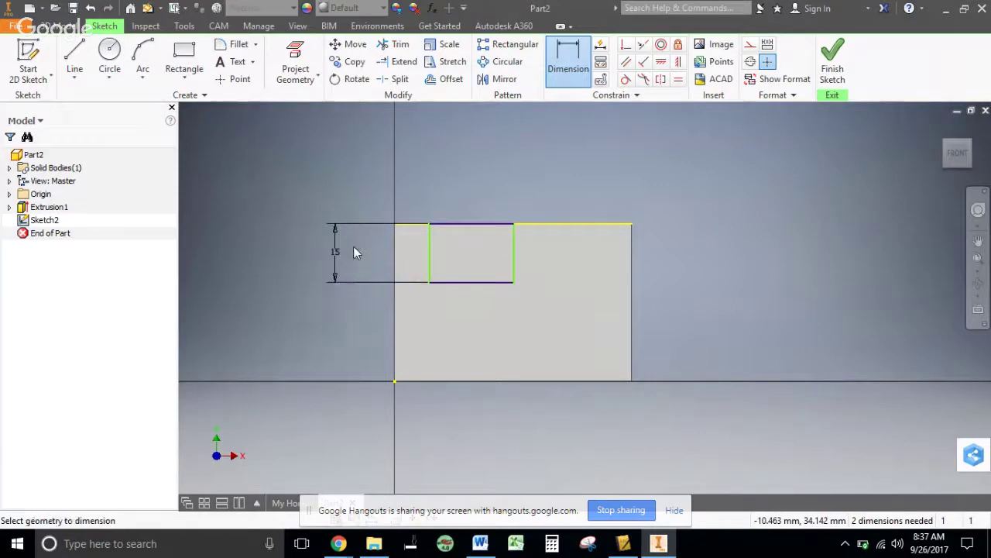
# - Dimension the gap between the block's left edge and the notch rectangle's left side and set it to 10 mm
pyautogui.click(398, 239)
pyautogui.click(429, 240)
pyautogui.click(413, 201)
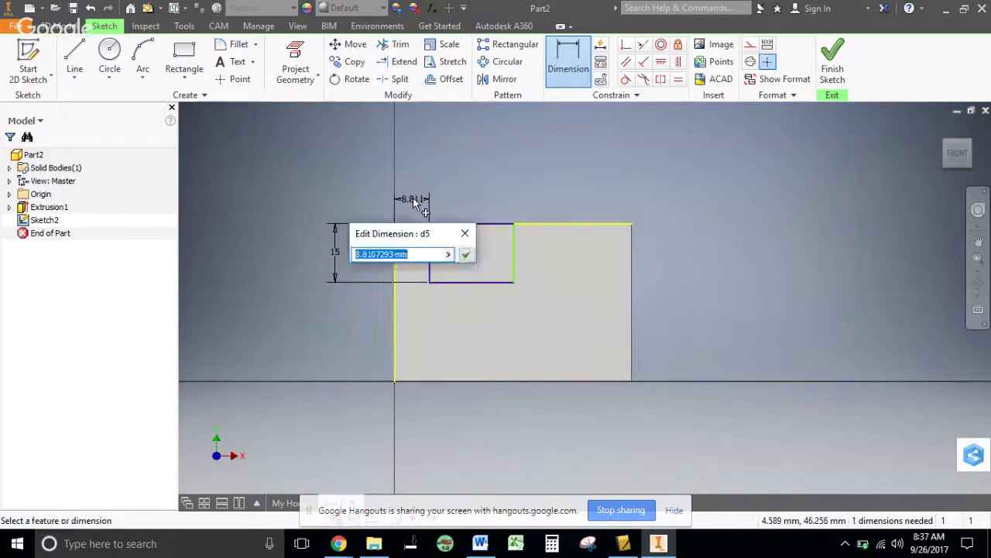
pyautogui.write('10')
pyautogui.press('Return')
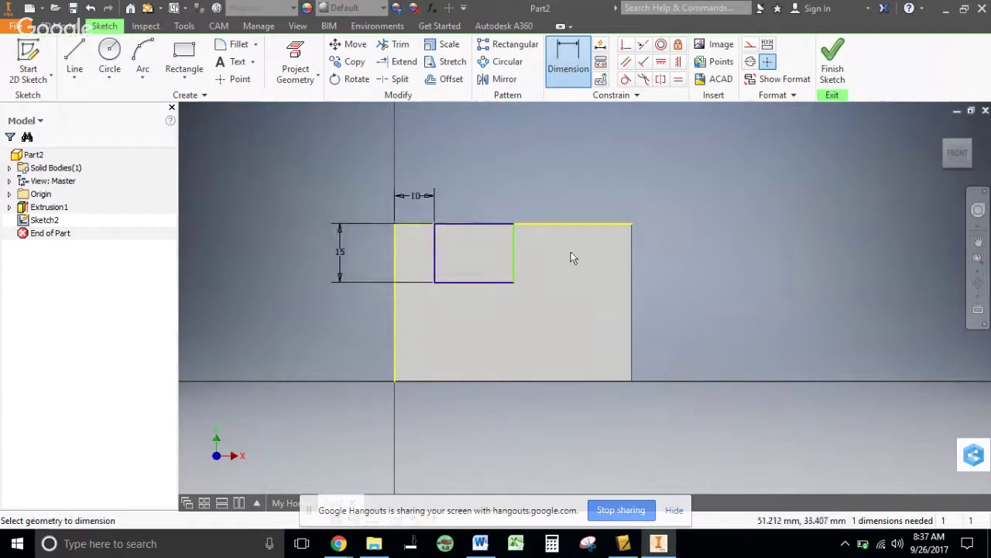
# - Dimension the distance from the notch rectangle's right side to the block's right edge and set it to 25 mm
pyautogui.click(518, 251)
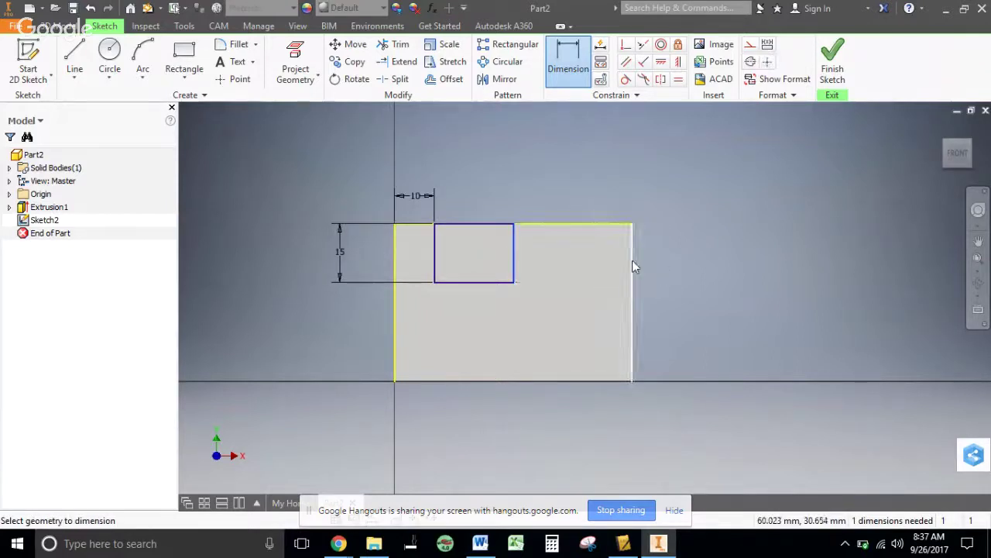
pyautogui.click(633, 261)
pyautogui.click(580, 197)
pyautogui.write('25')
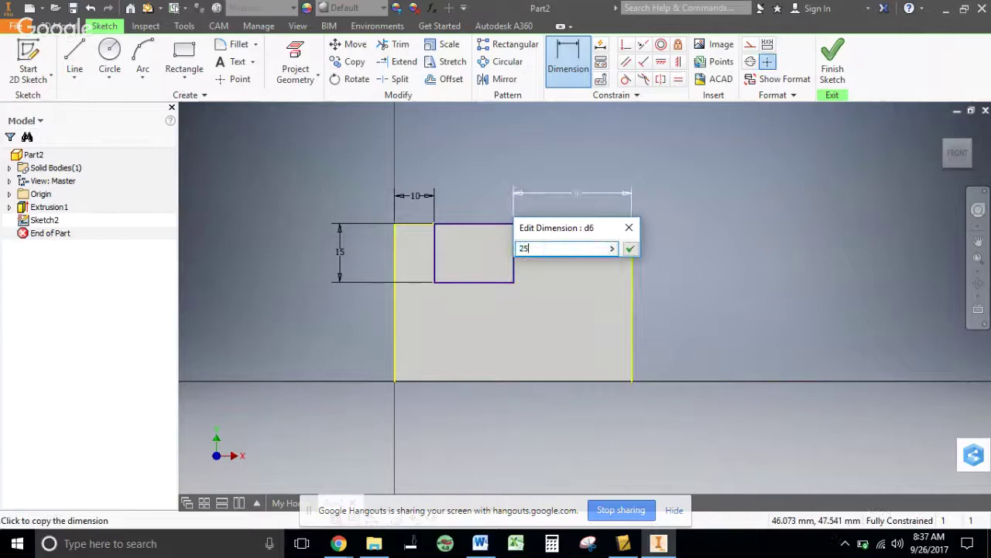
pyautogui.press('Return')
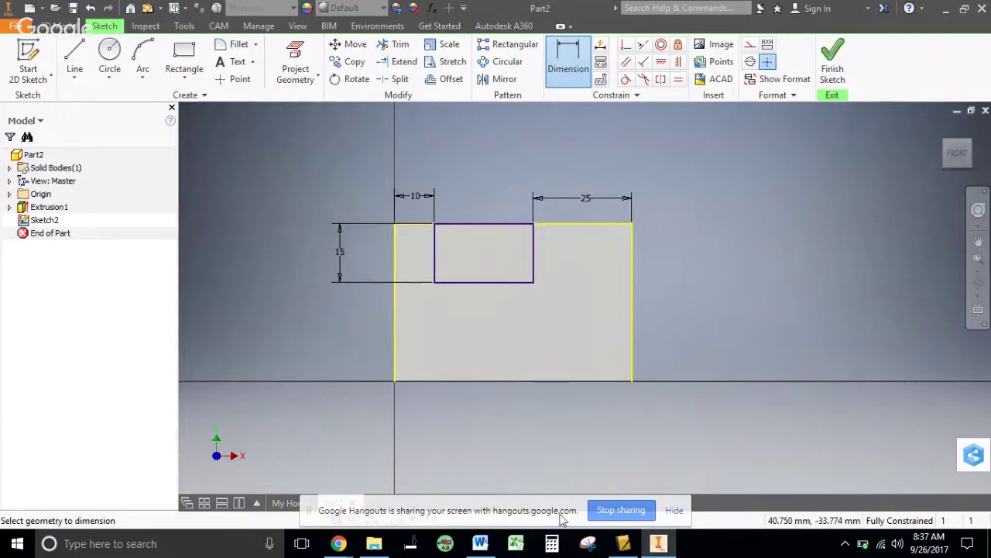
# - Check the Word drawing, return to Inventor, and finish the sketch to extrude the notch profile as a cut with All extents
pyautogui.click(481, 543)
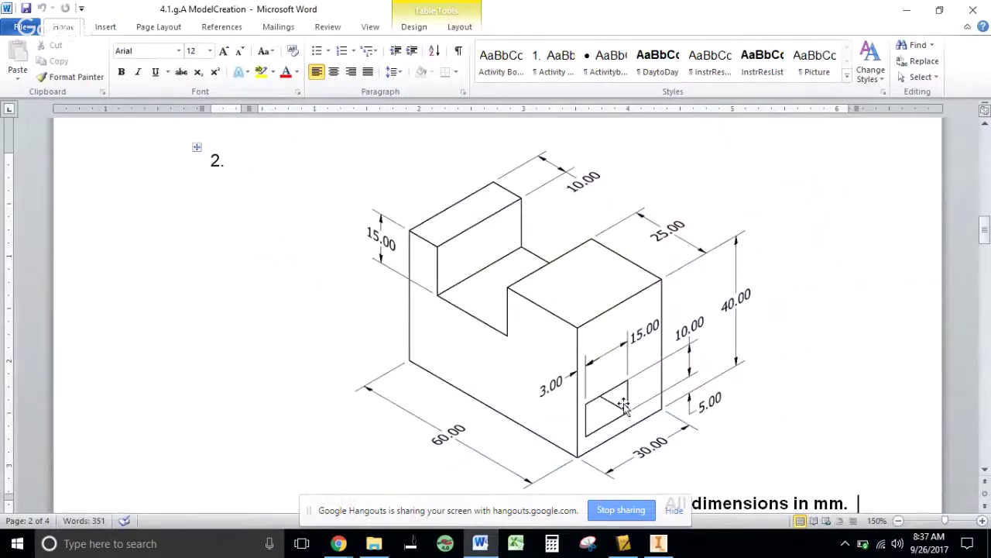
pyautogui.click(658, 543)
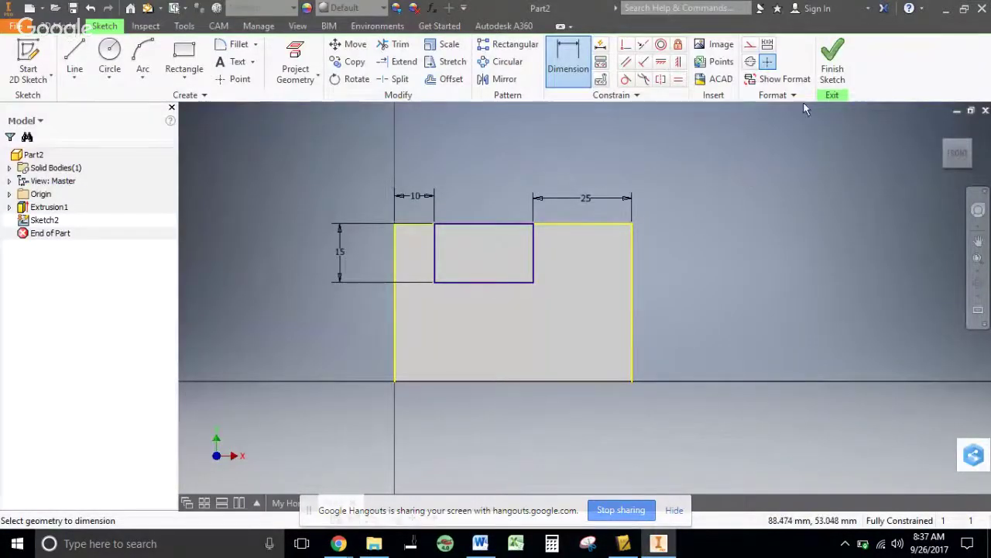
pyautogui.click(832, 62)
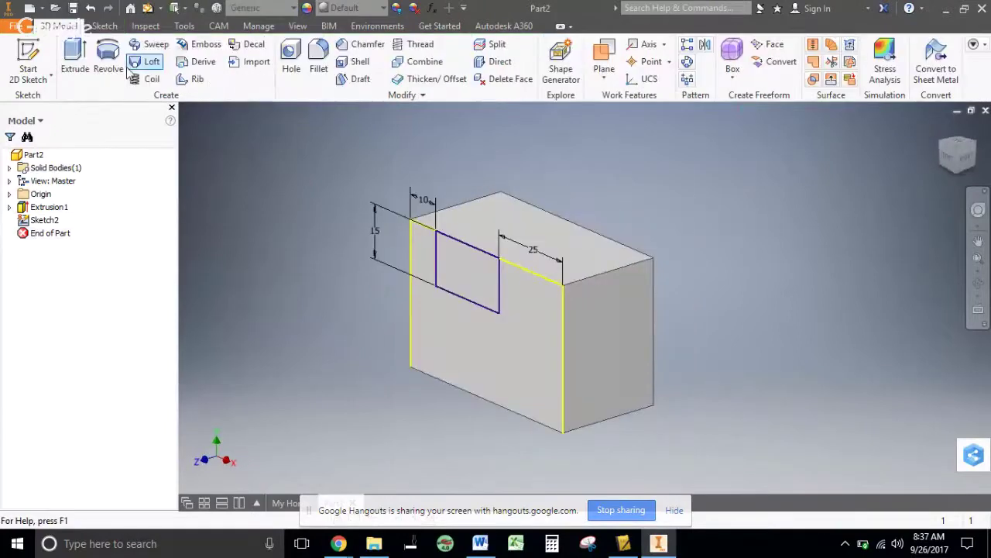
pyautogui.click(76, 61)
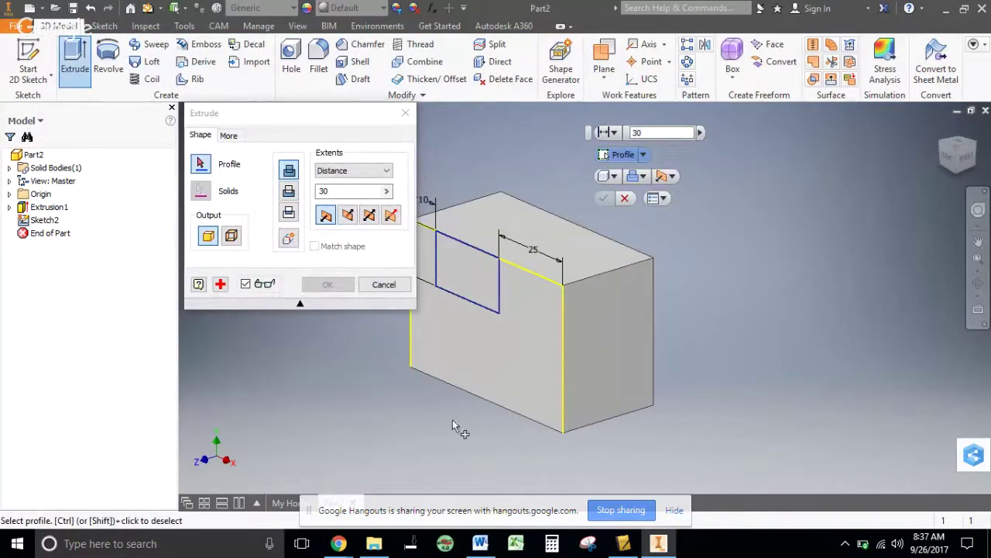
pyautogui.click(470, 282)
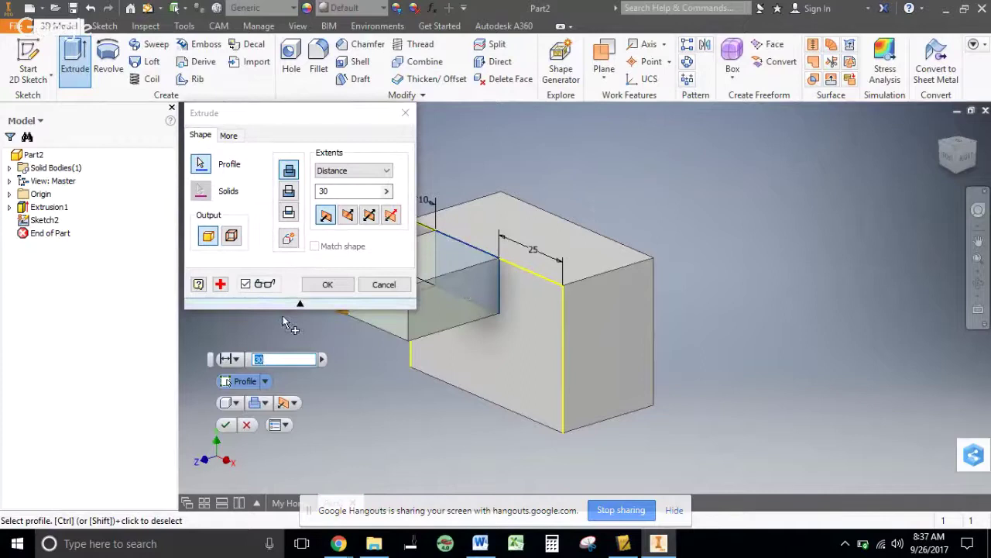
pyautogui.click(287, 192)
pyautogui.click(358, 171)
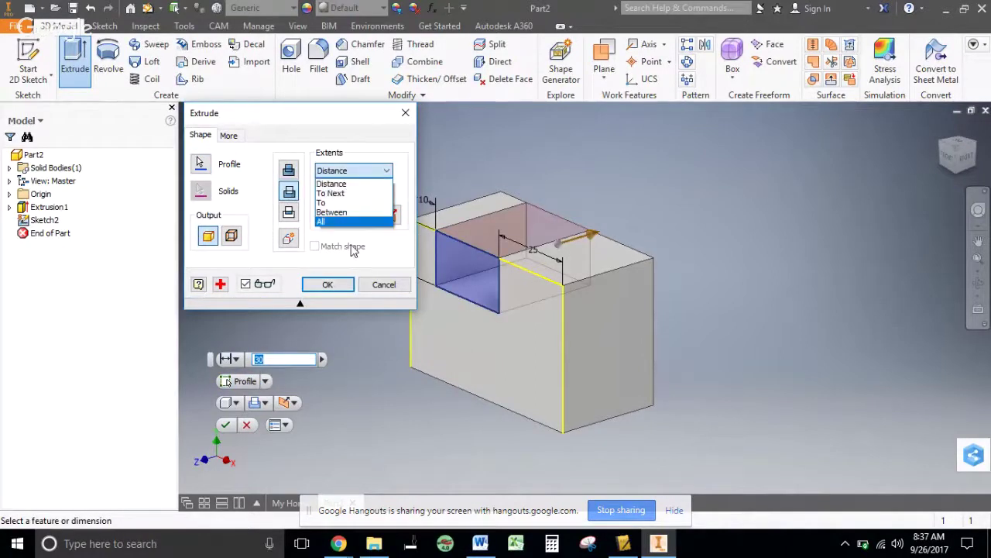
pyautogui.click(333, 222)
pyautogui.click(326, 285)
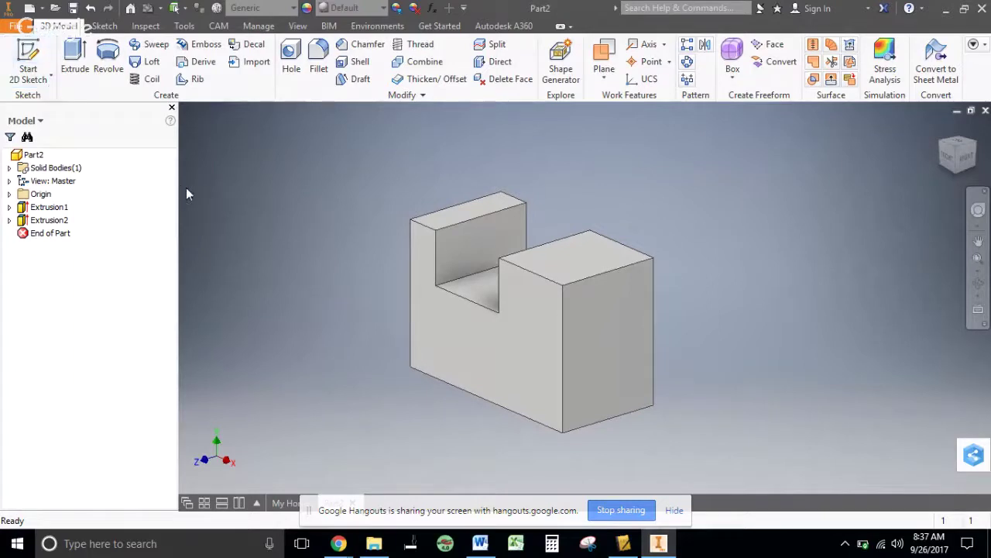
# - Start a 2D sketch on the block's right end face and check the rectangular opening's dimensions in the Word drawing before returning to Inventor
pyautogui.click(29, 56)
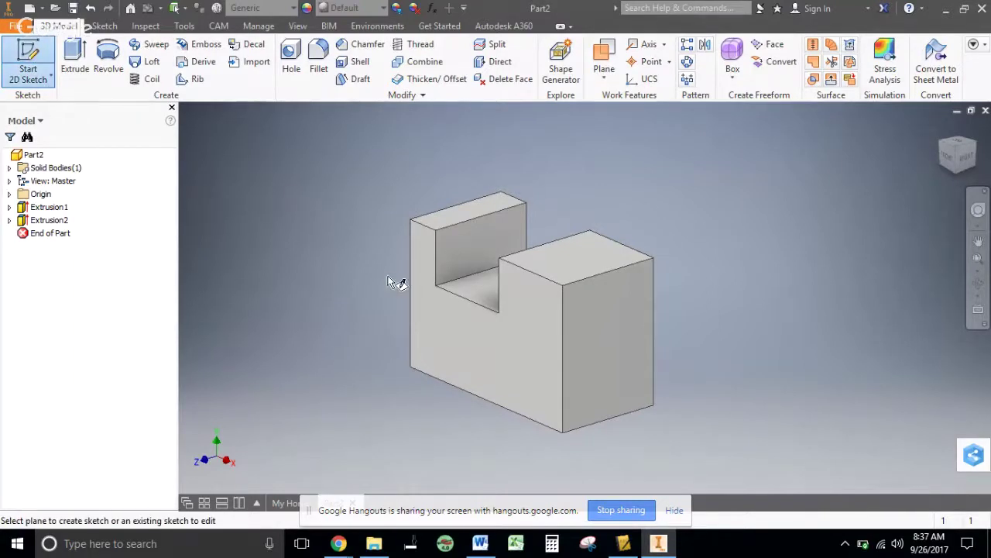
pyautogui.click(612, 385)
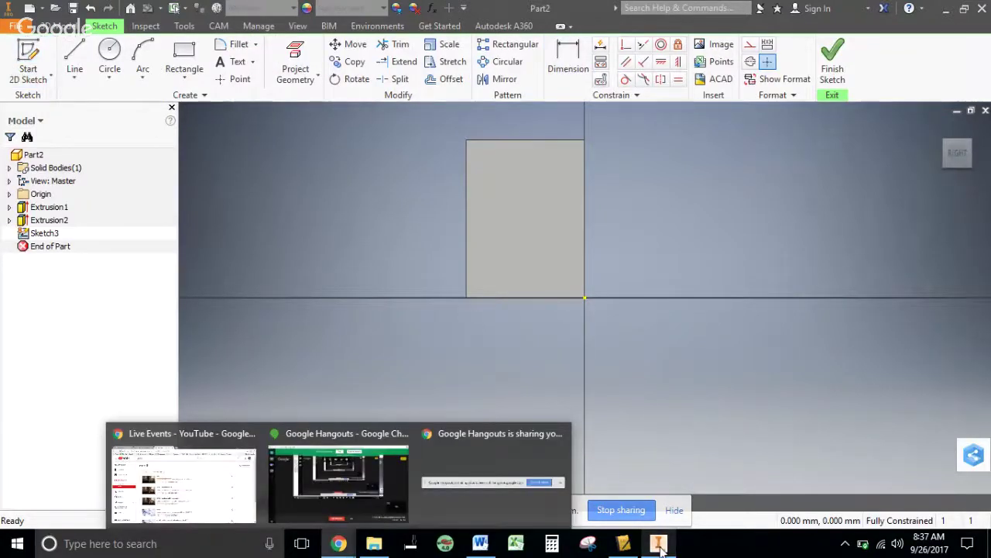
pyautogui.click(480, 543)
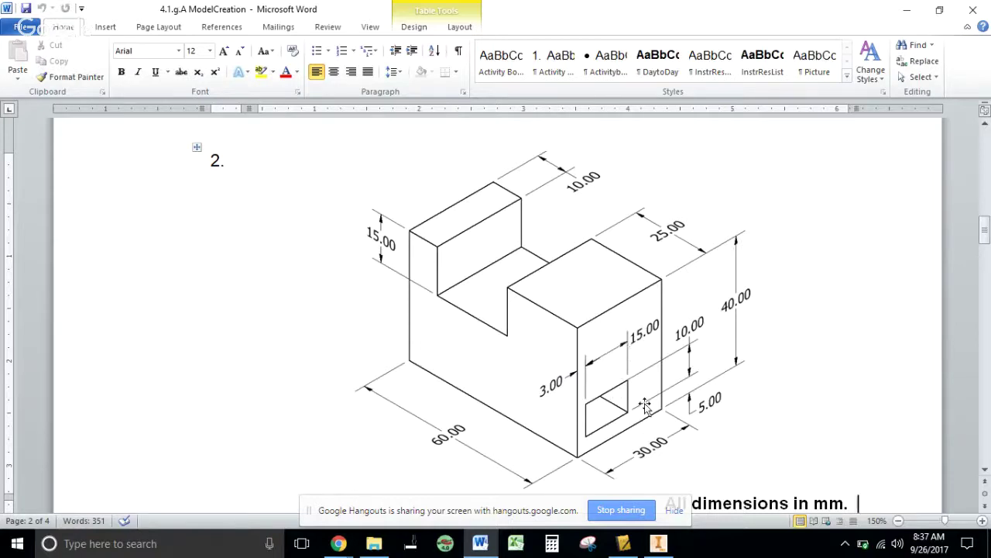
pyautogui.click(346, 547)
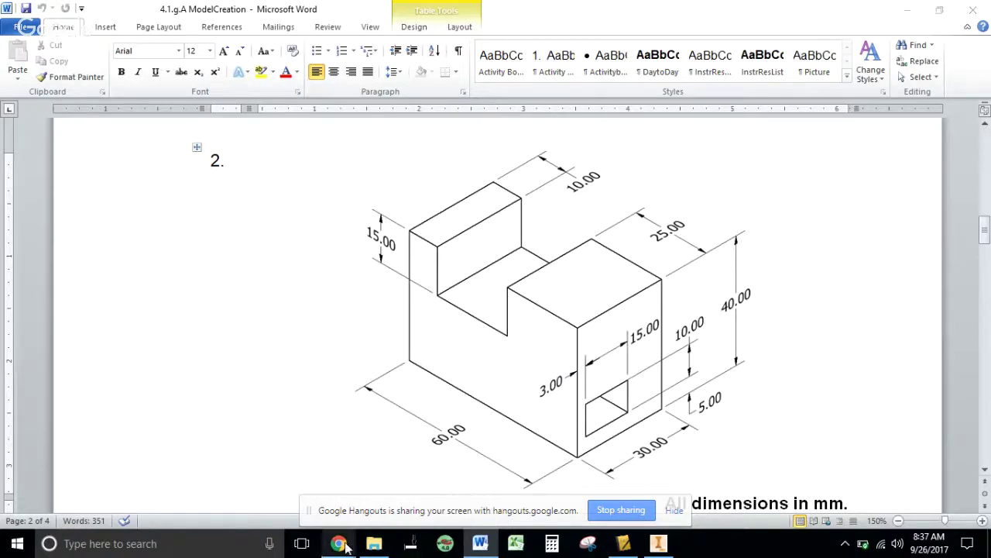
pyautogui.click(660, 544)
# - Sketch a rectangle about 13 mm wide inside the lower half of the right end face
pyautogui.click(185, 63)
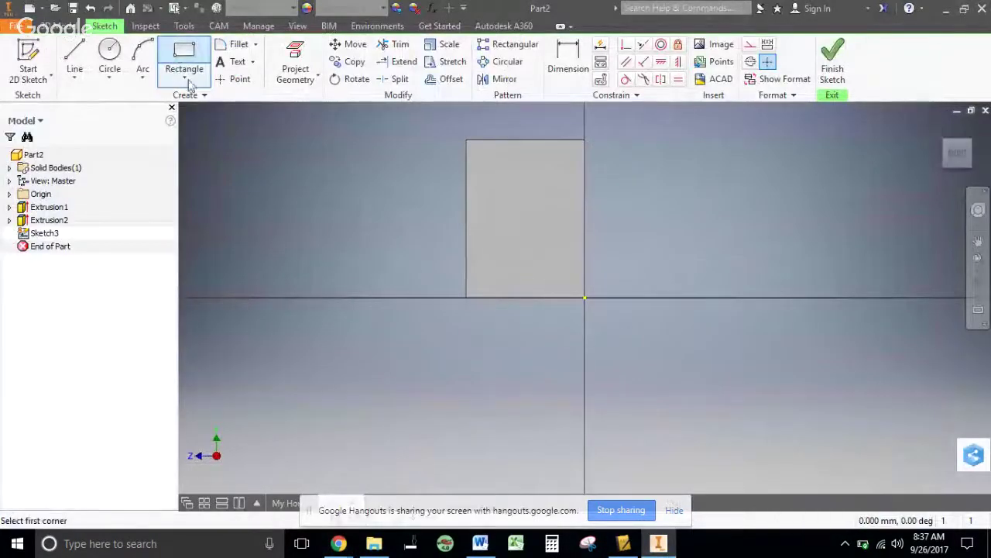
pyautogui.click(492, 236)
pyautogui.click(543, 266)
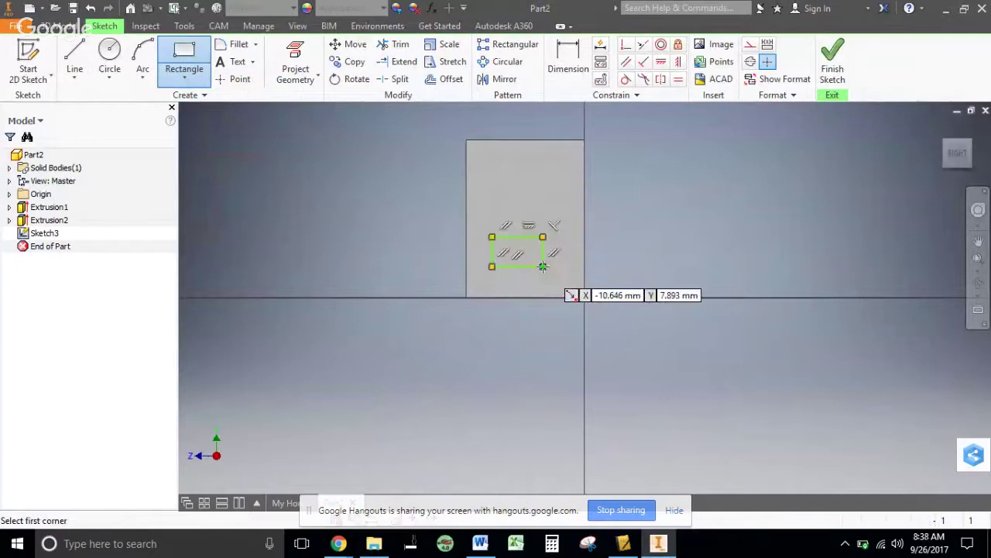
pyautogui.rightClick(649, 238)
pyautogui.click(655, 194)
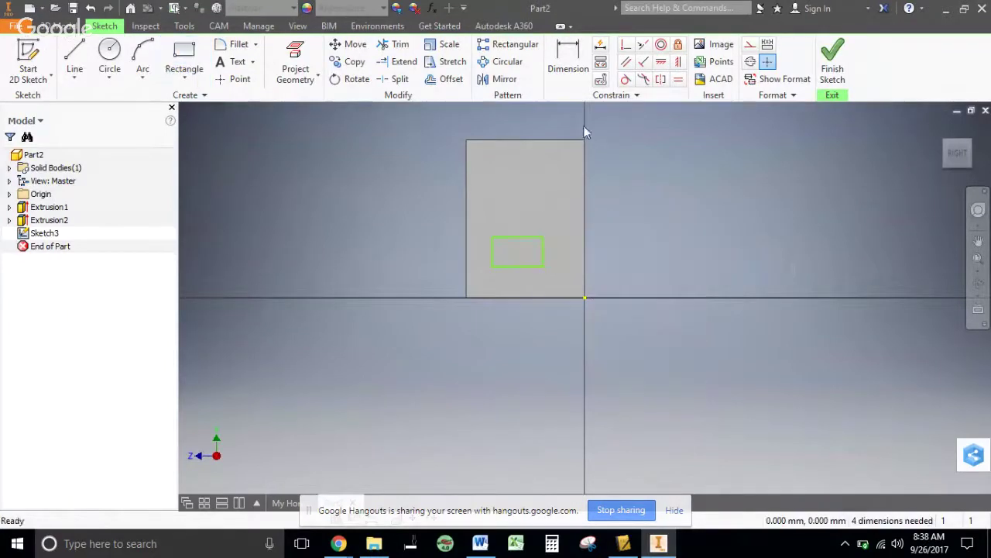
# - Dimension the opening rectangle's width and set it to 15 mm
pyautogui.click(575, 77)
pyautogui.click(520, 236)
pyautogui.click(523, 219)
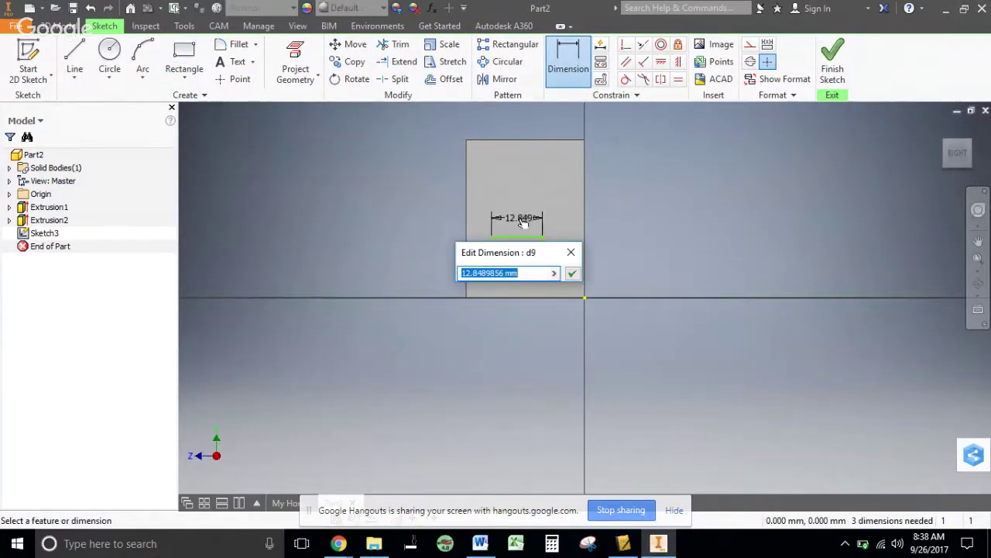
pyautogui.write('15')
pyautogui.press('Return')
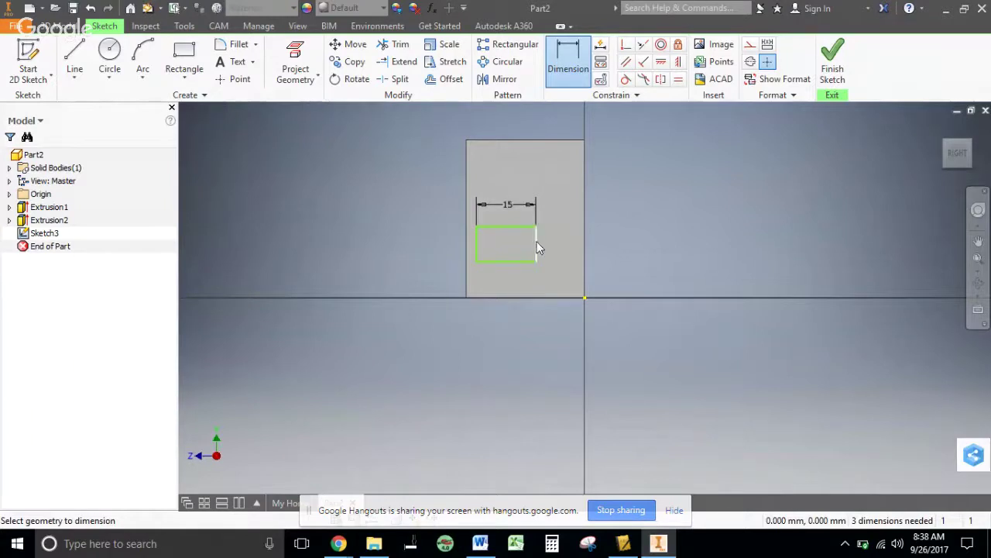
# - Dimension the opening rectangle's height, set it to 10 mm, and end the dimensioning
pyautogui.click(538, 246)
pyautogui.click(562, 245)
pyautogui.write('10')
pyautogui.press('Return')
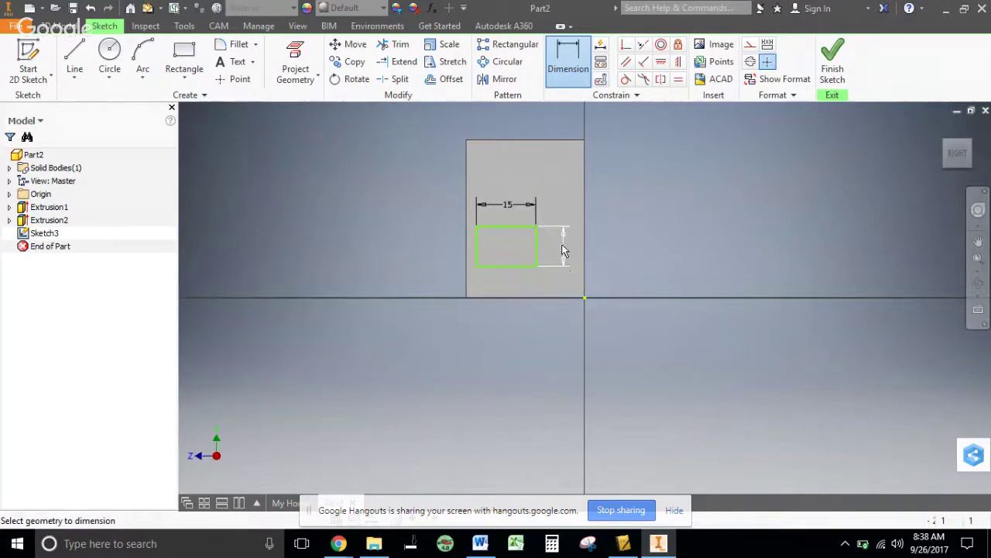
pyautogui.scroll(5, 511, 255)
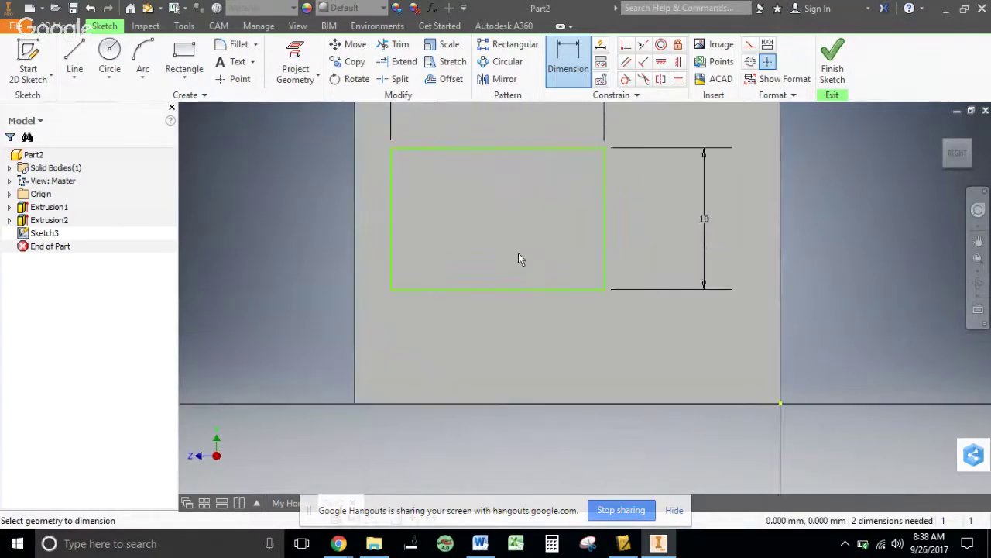
pyautogui.scroll(-3, 518, 259)
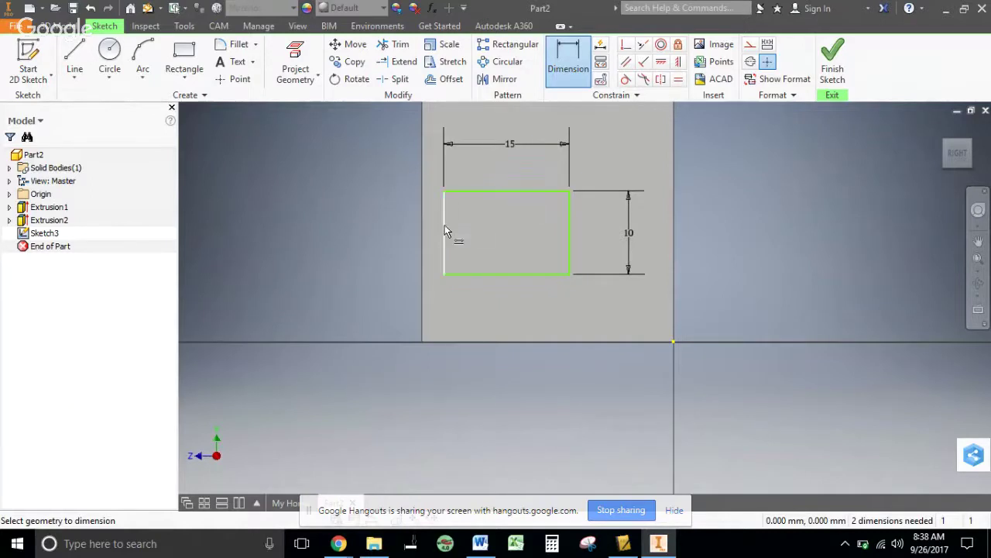
pyautogui.rightClick(471, 283)
pyautogui.click(532, 285)
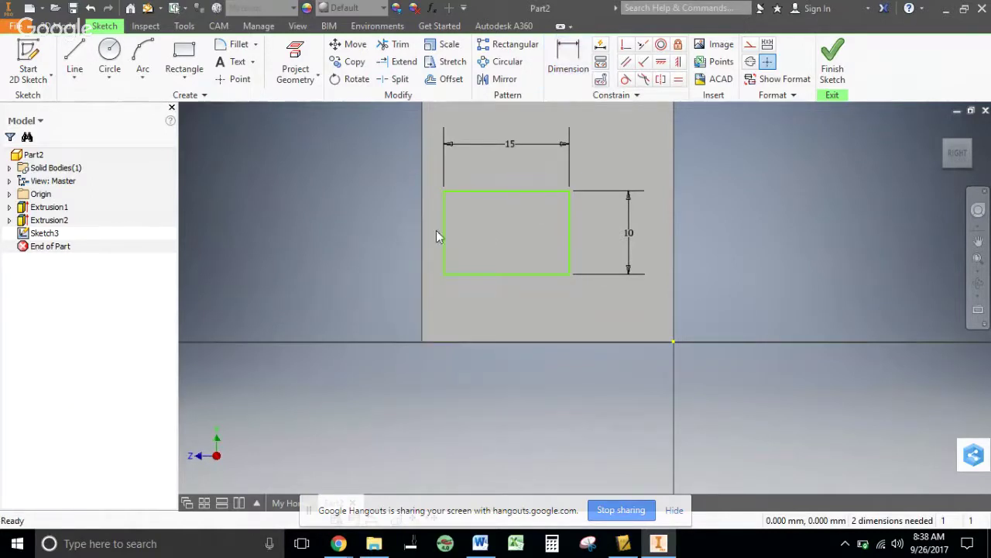
# - Slide the unpositioned rectangle off the face's left edge, bring it back inside the face, and shift it slightly upward
pyautogui.moveTo(426, 231); pyautogui.dragTo(349, 234)
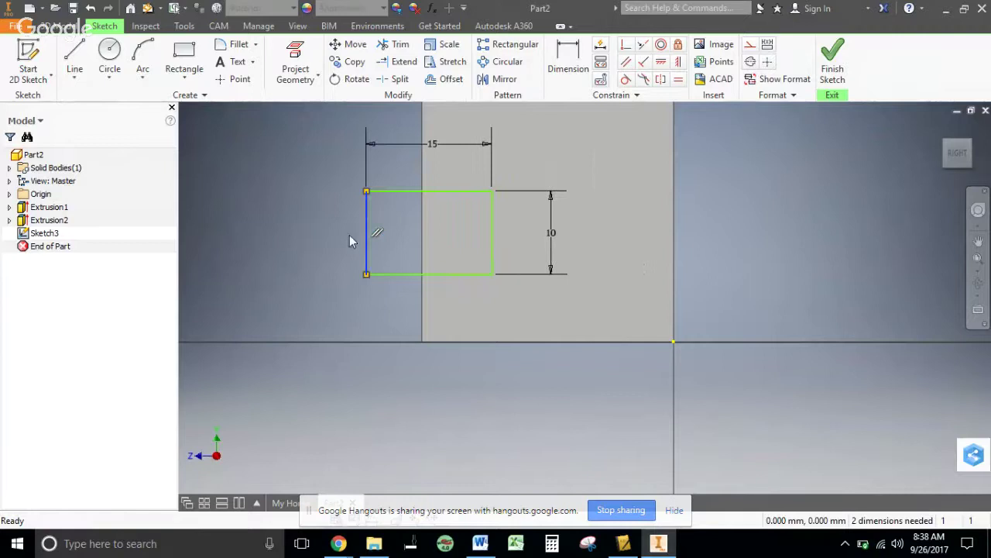
pyautogui.scroll(-2, 593, 273)
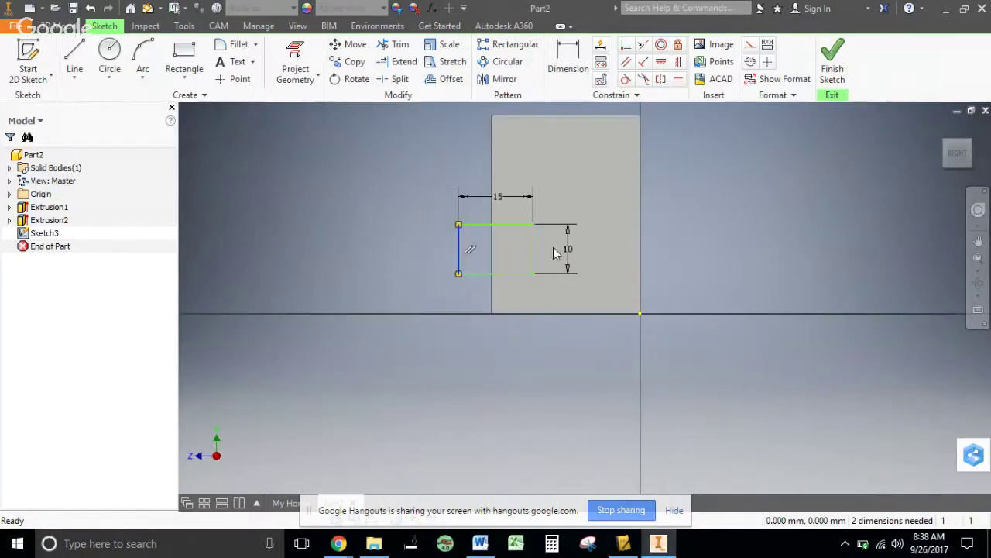
pyautogui.scroll(2, 557, 252)
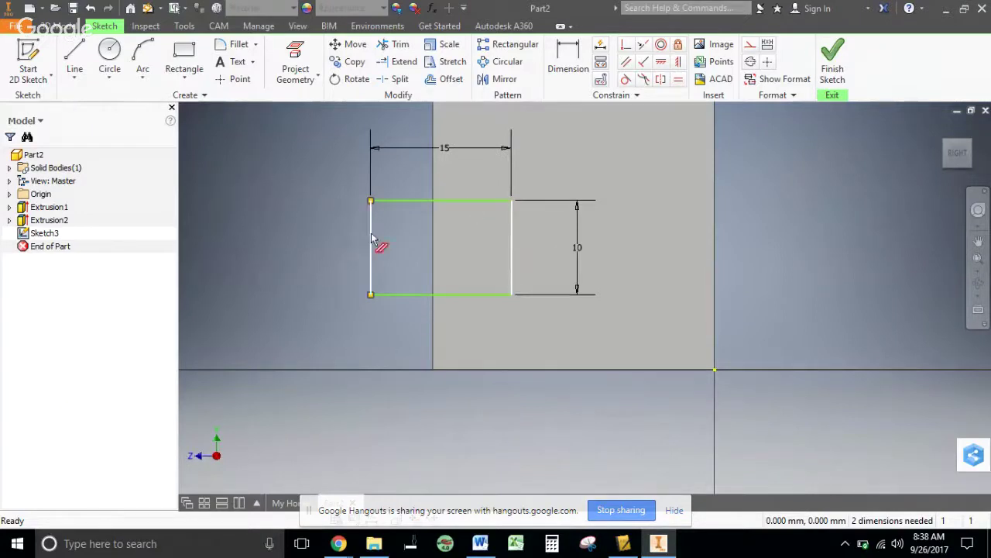
pyautogui.moveTo(516, 250); pyautogui.dragTo(619, 252)
pyautogui.click(619, 252)
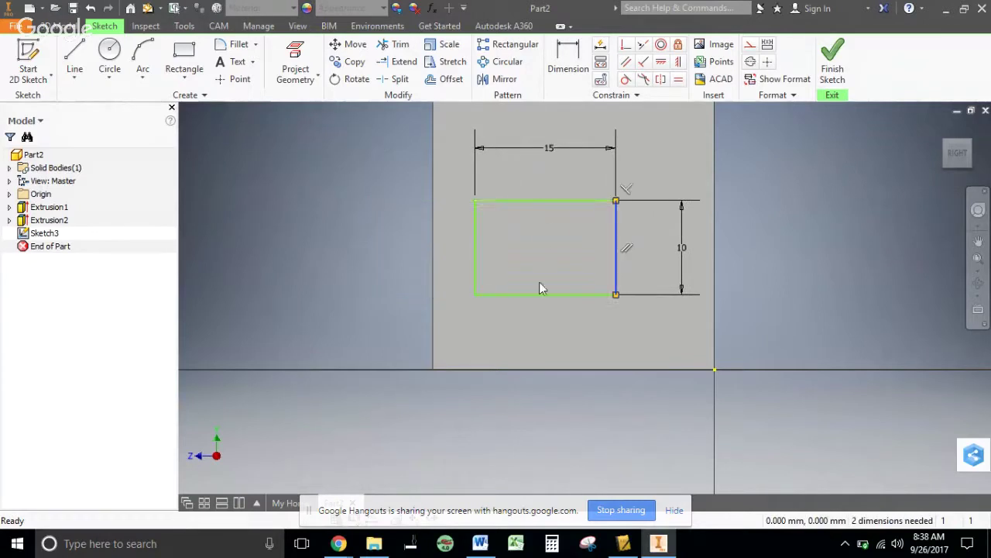
pyautogui.moveTo(523, 199)
pyautogui.mouseDown()
pyautogui.moveTo(527, 171)
pyautogui.moveTo(530, 203)
pyautogui.moveTo(470, 208)
pyautogui.moveTo(601, 206)
pyautogui.mouseUp()
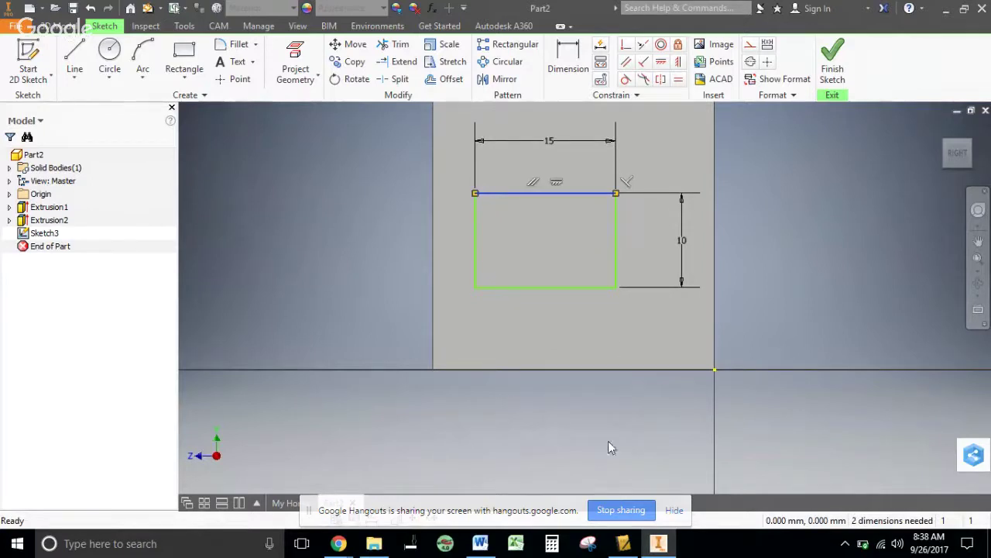
# - Check the opening's edge offsets in the Word drawing and start dimensioning back in the Inventor sketch
pyautogui.click(488, 546)
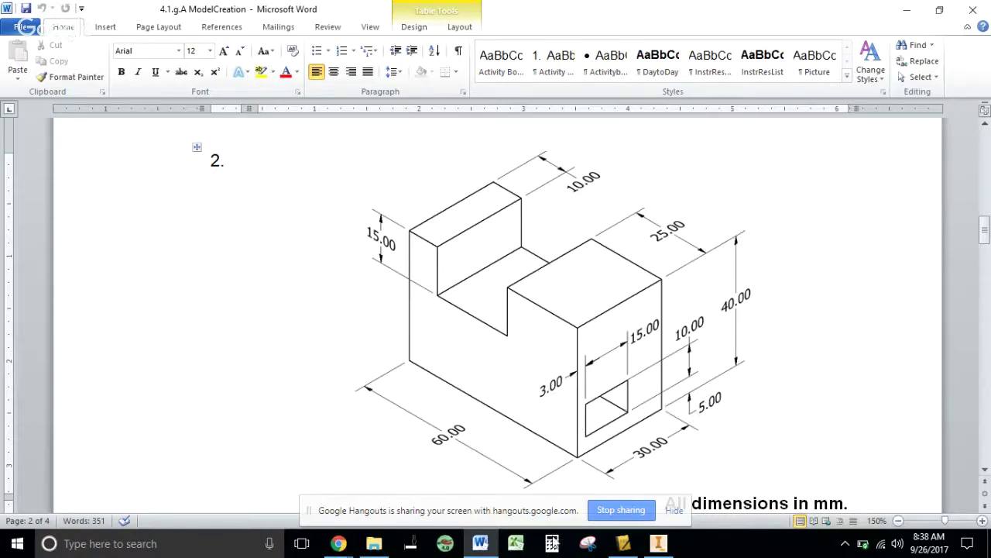
pyautogui.click(657, 545)
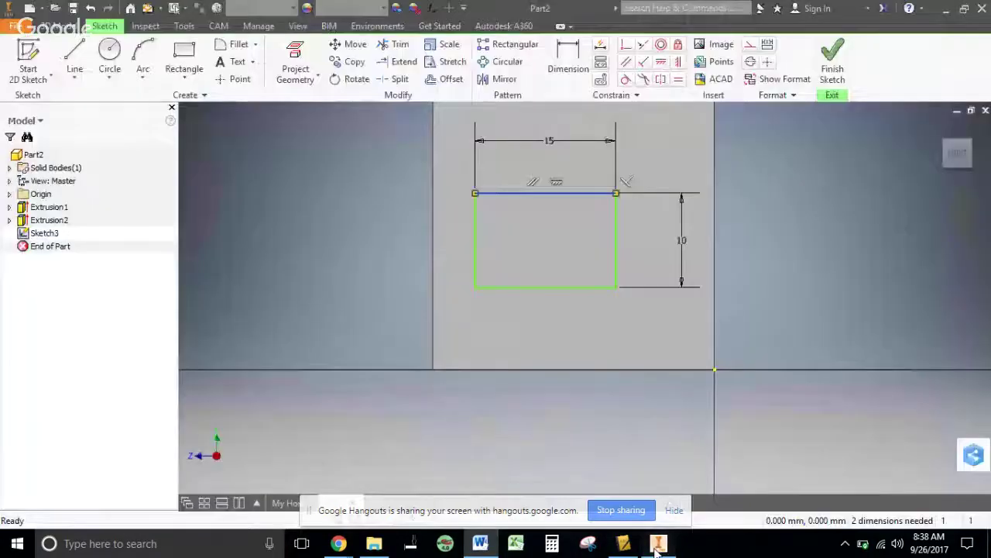
pyautogui.click(568, 58)
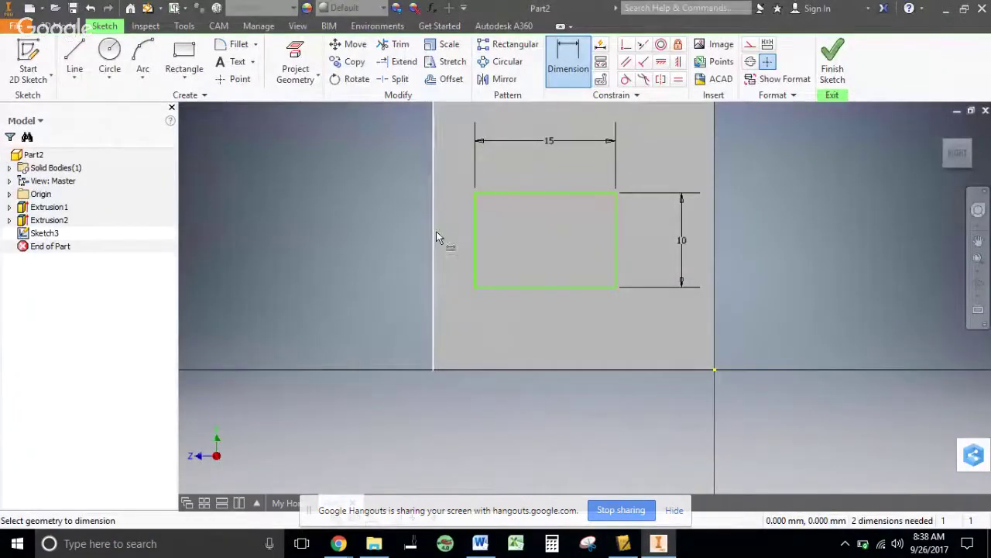
pyautogui.click(434, 231)
pyautogui.click(476, 241)
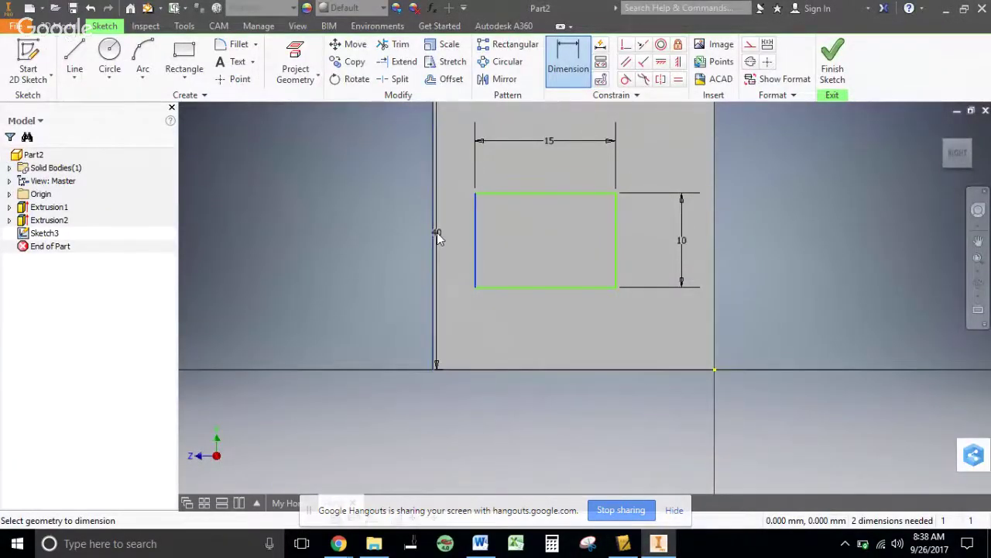
pyautogui.click(436, 234)
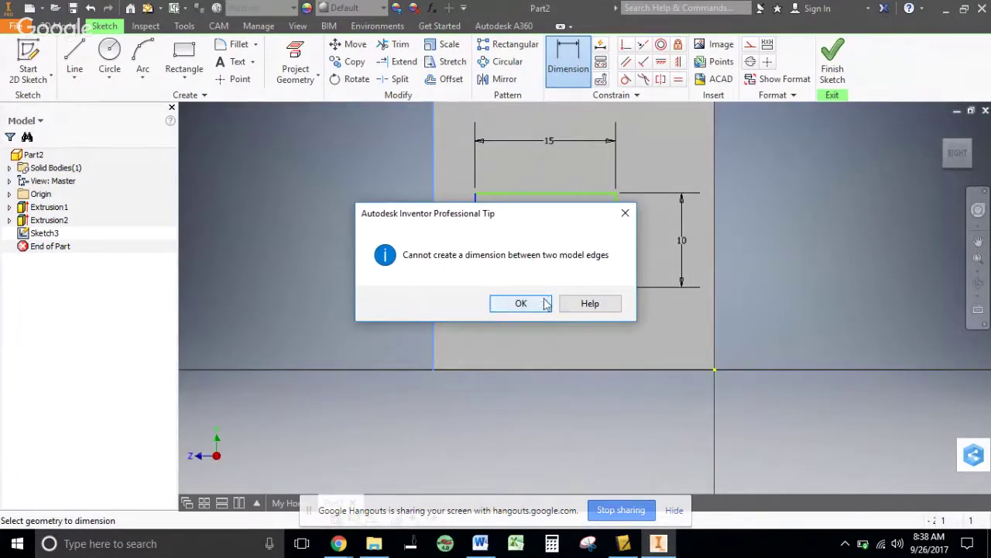
pyautogui.click(546, 302)
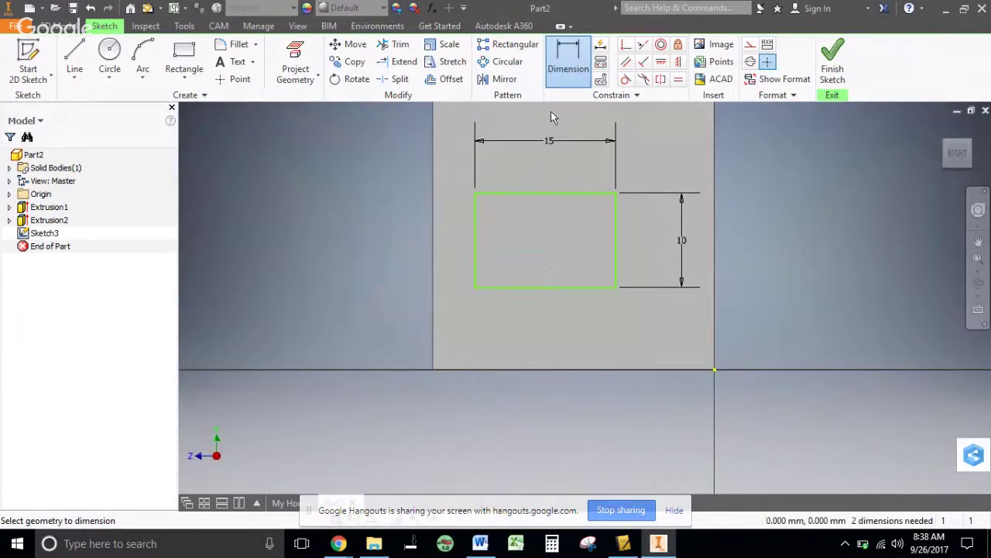
# - Dimension the gap between the opening's left side and the face's left edge and set it to 3 mm
pyautogui.click(476, 242)
pyautogui.click(434, 241)
pyautogui.click(459, 235)
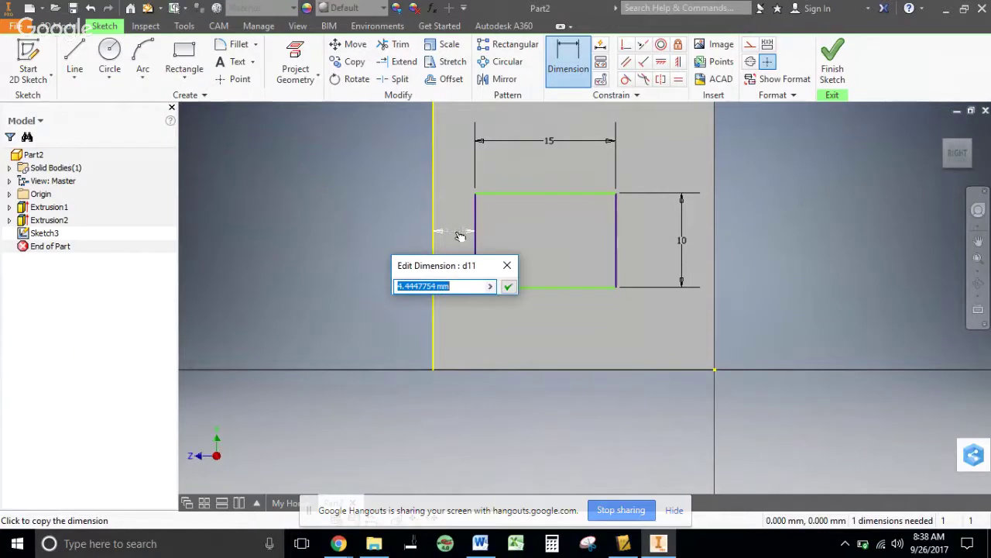
pyautogui.write('3')
pyautogui.press('Return')
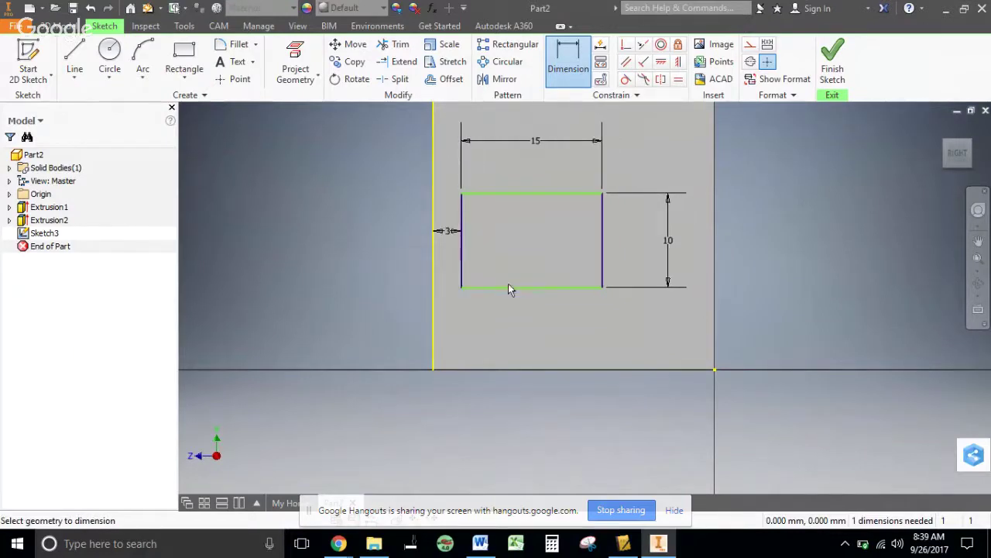
# - Set the opening's lower side 5 mm above the face's bottom edge with a dimension and finish the sketch
pyautogui.click(508, 287)
pyautogui.click(515, 369)
pyautogui.click(519, 335)
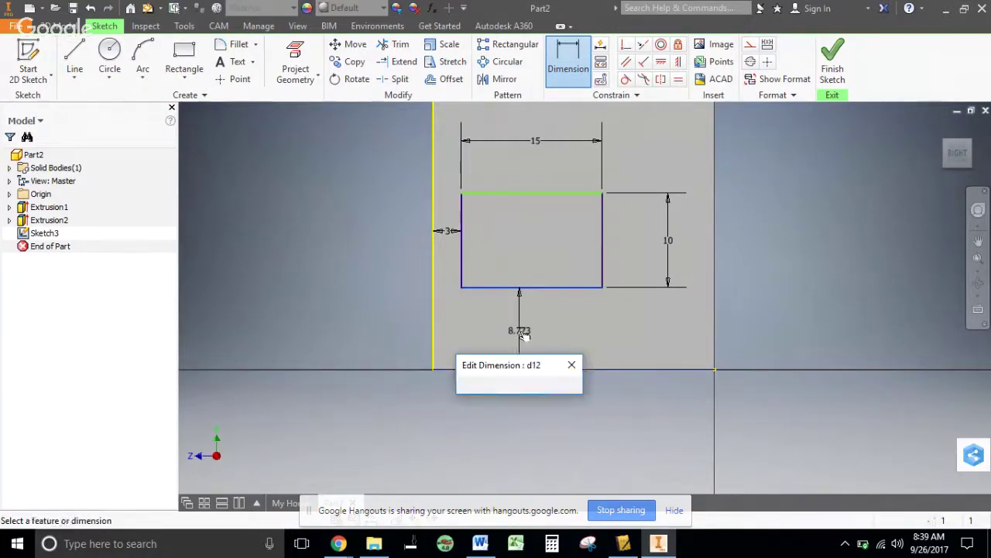
pyautogui.write('5')
pyautogui.press('Return')
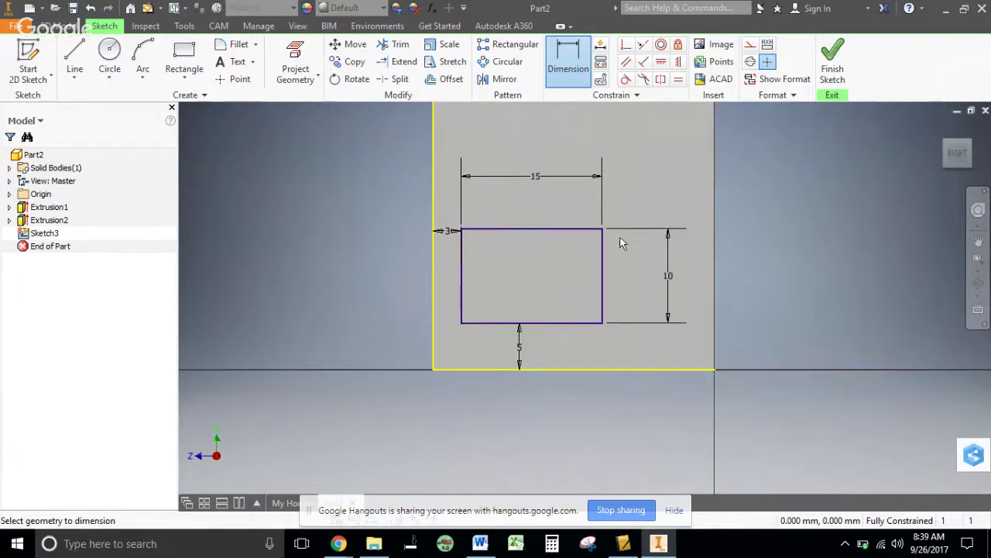
pyautogui.click(833, 62)
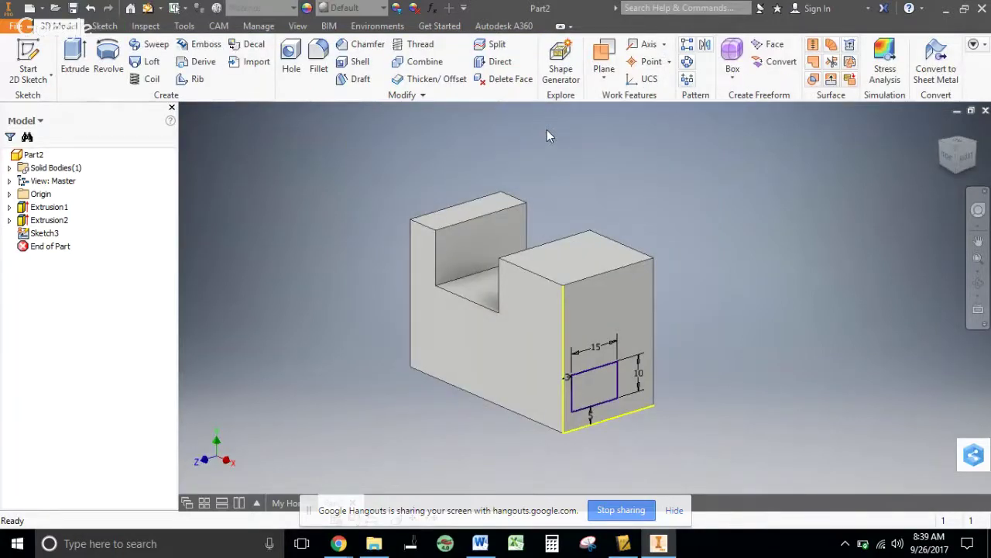
# - Extrude the 15 x 10 mm rectangle as a cut through the whole block with the extents set to All
pyautogui.press('e')
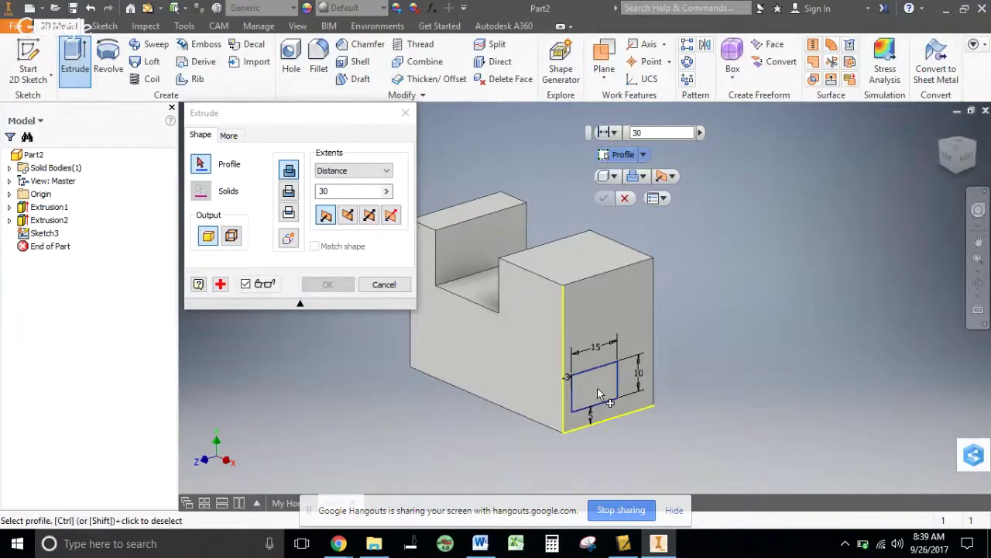
pyautogui.click(598, 395)
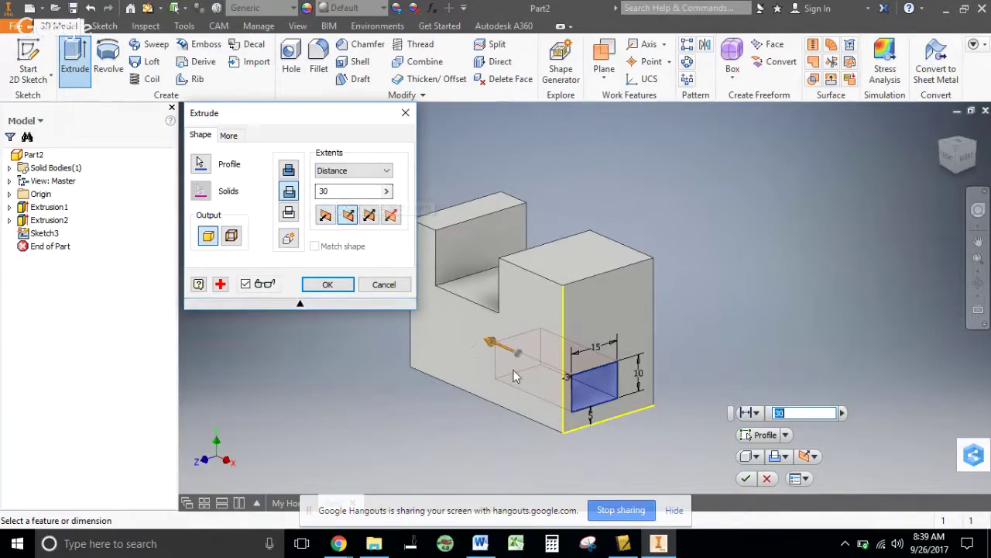
pyautogui.click(382, 170)
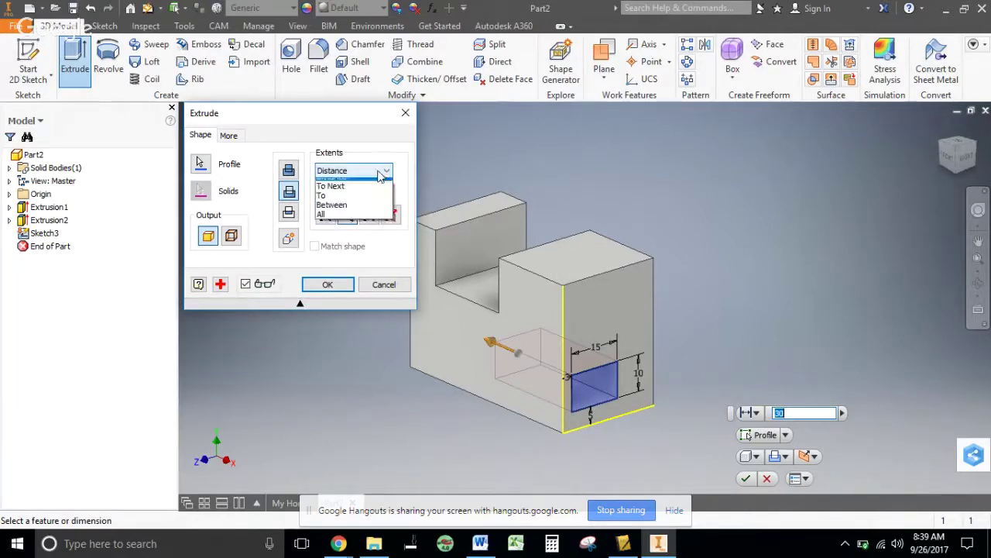
pyautogui.click(371, 225)
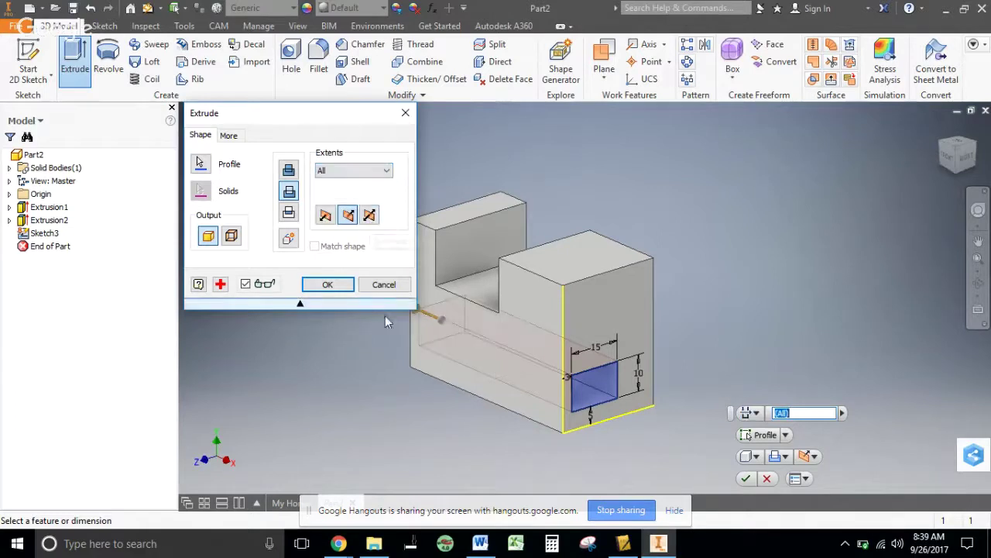
pyautogui.click(328, 285)
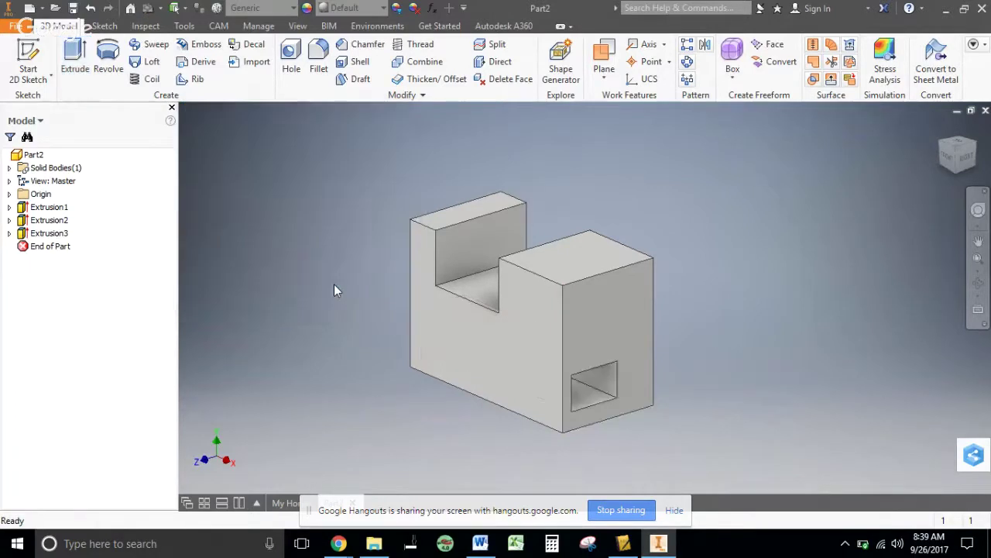
# - Compare the part with the Word drawing and save it in the homework folder as 4.1g_#2
pyautogui.click(495, 542)
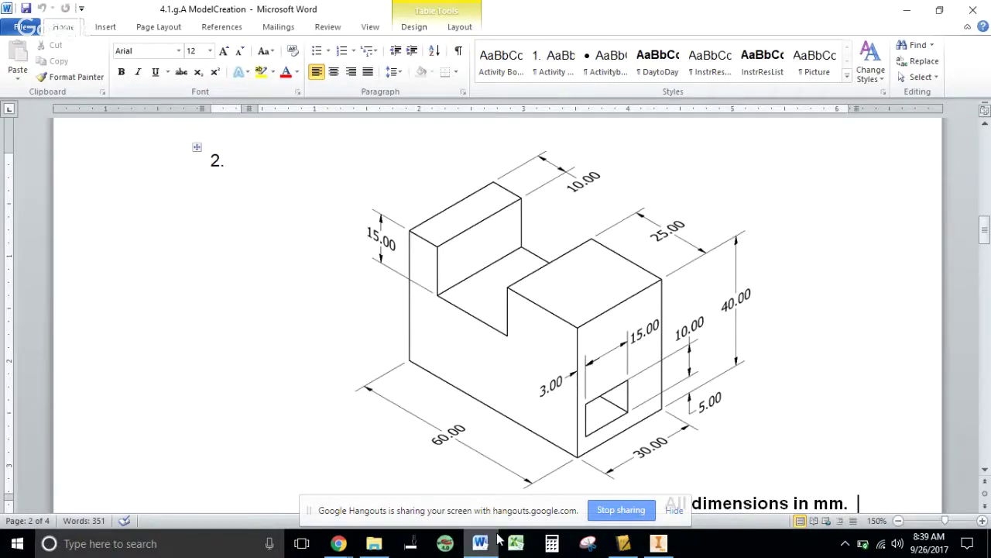
pyautogui.click(660, 544)
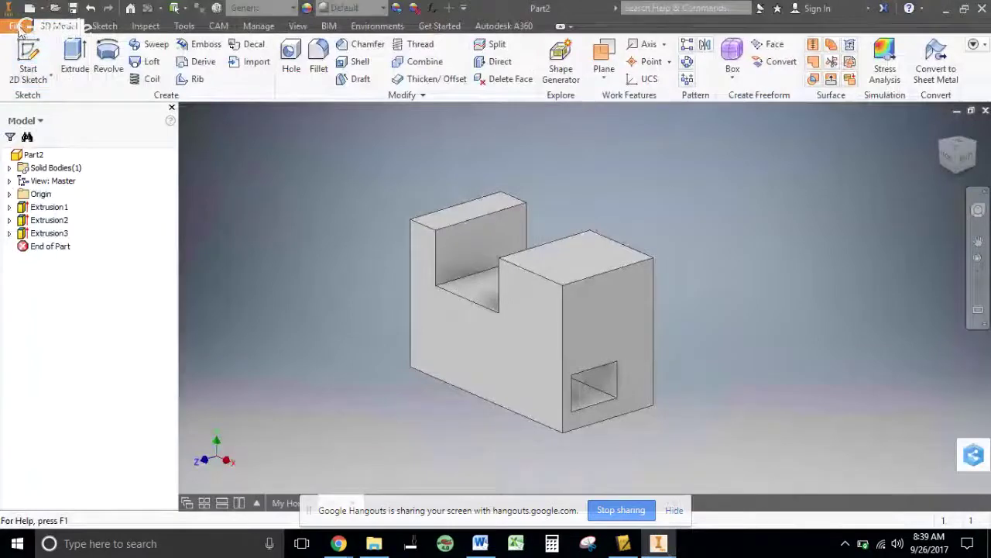
pyautogui.click(17, 26)
pyautogui.click(54, 179)
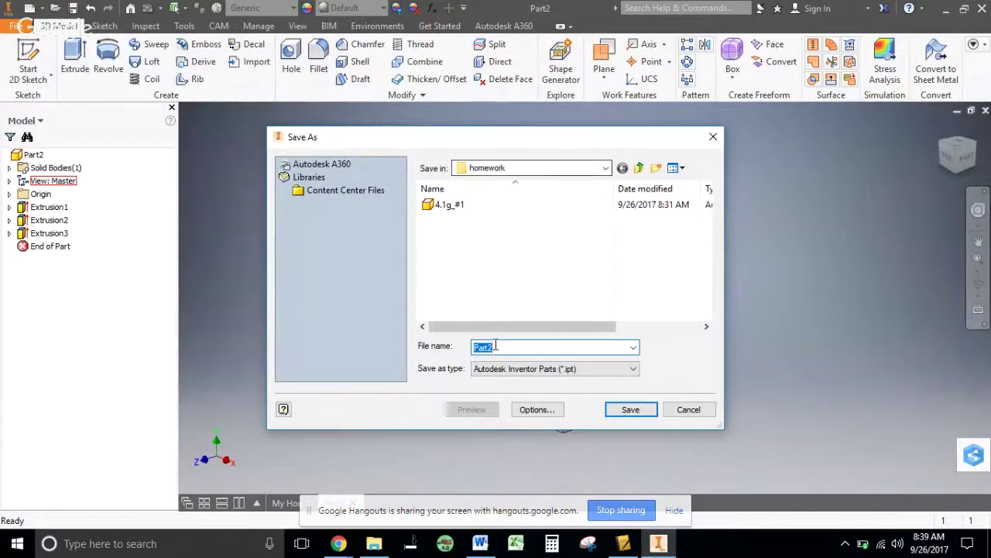
pyautogui.click(459, 210)
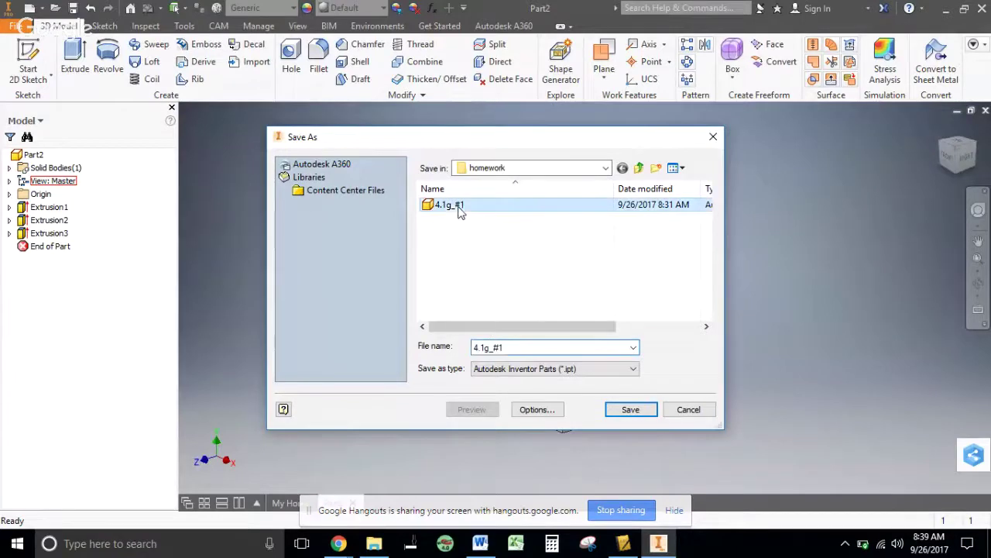
pyautogui.click(509, 348)
pyautogui.click(531, 349)
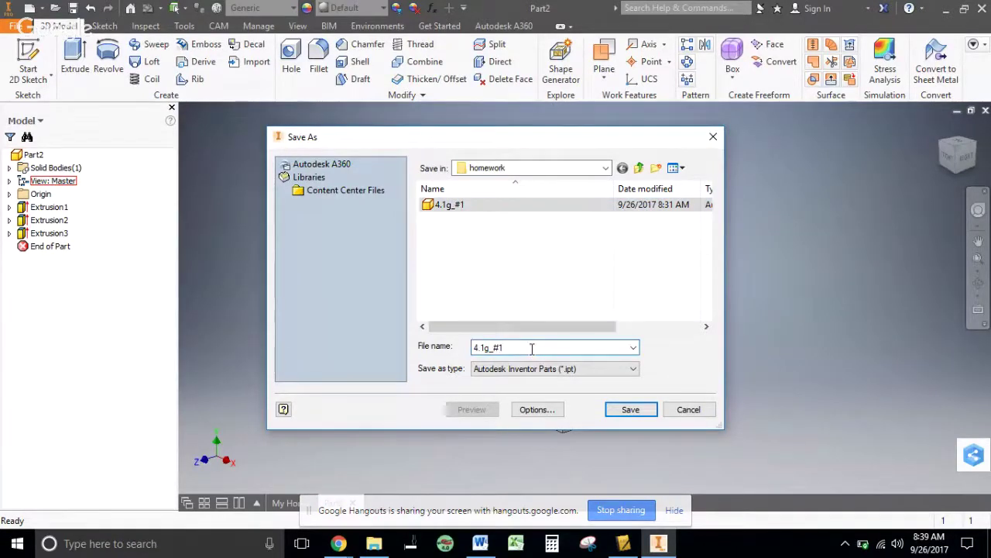
pyautogui.press('BackSpace')
pyautogui.write('2')
pyautogui.click(631, 410)
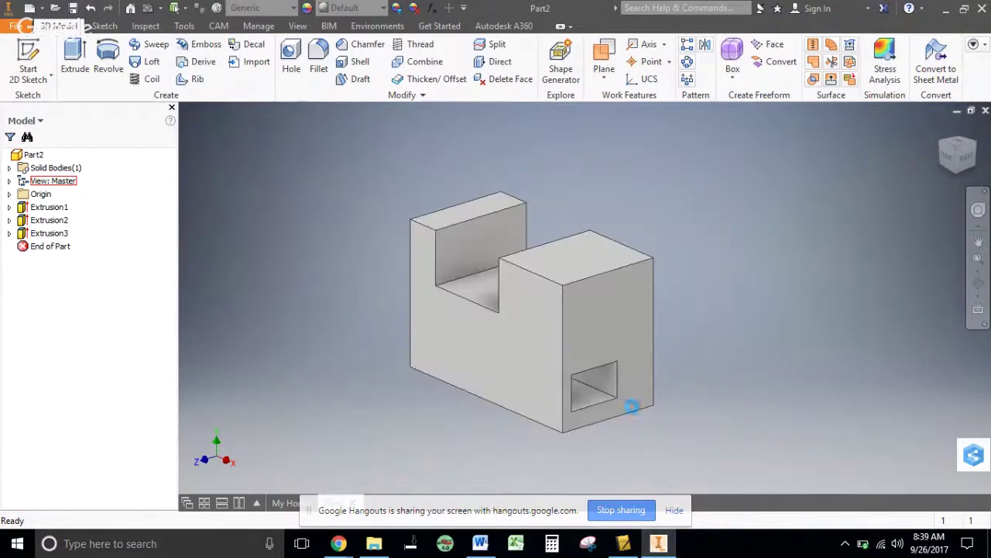
# - Hide the screen-sharing notice and return the finished part to its home view
pyautogui.click(674, 510)
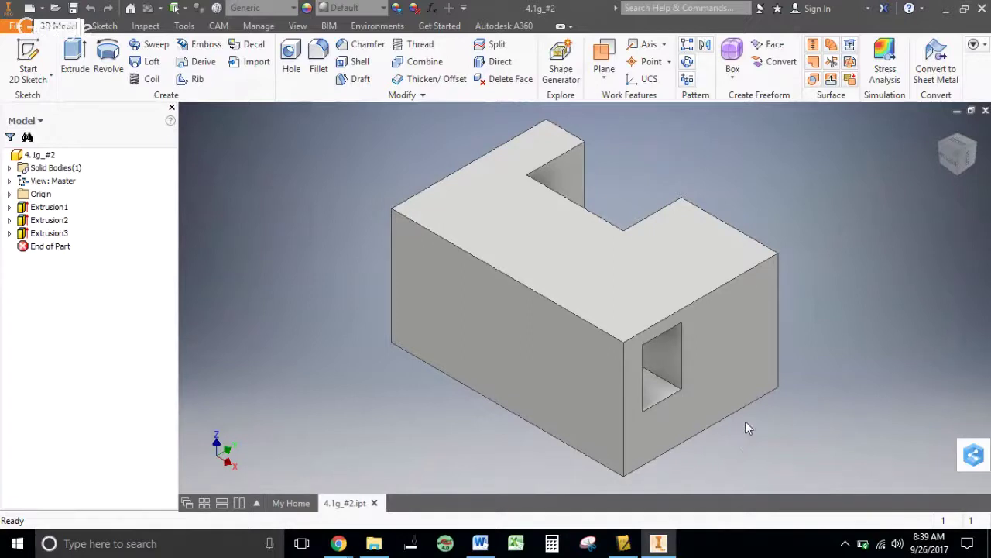
pyautogui.scroll(-3, 737, 410)
pyautogui.moveTo(793, 399); pyautogui.dragTo(677, 377, button='middle')
pyautogui.click(941, 128)
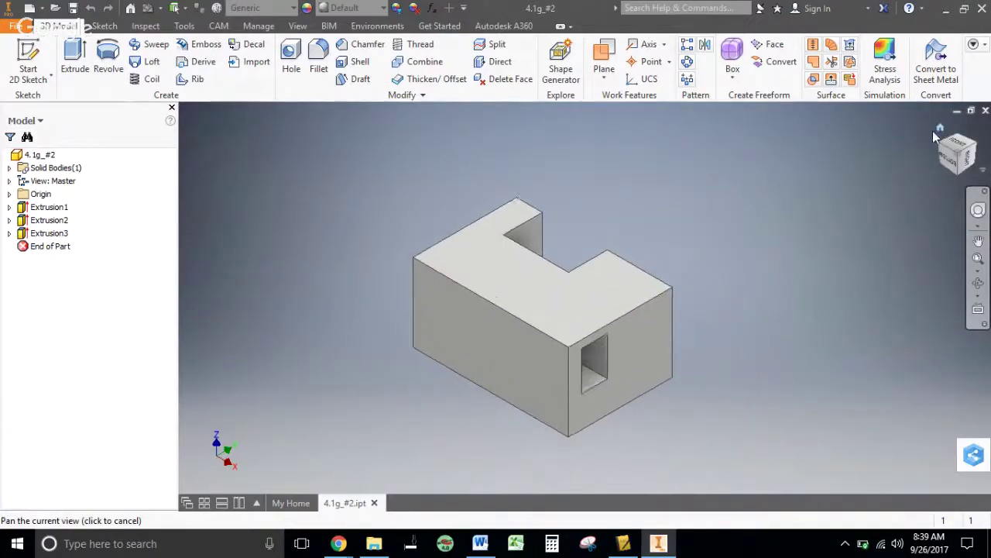
pyautogui.moveTo(339, 543)
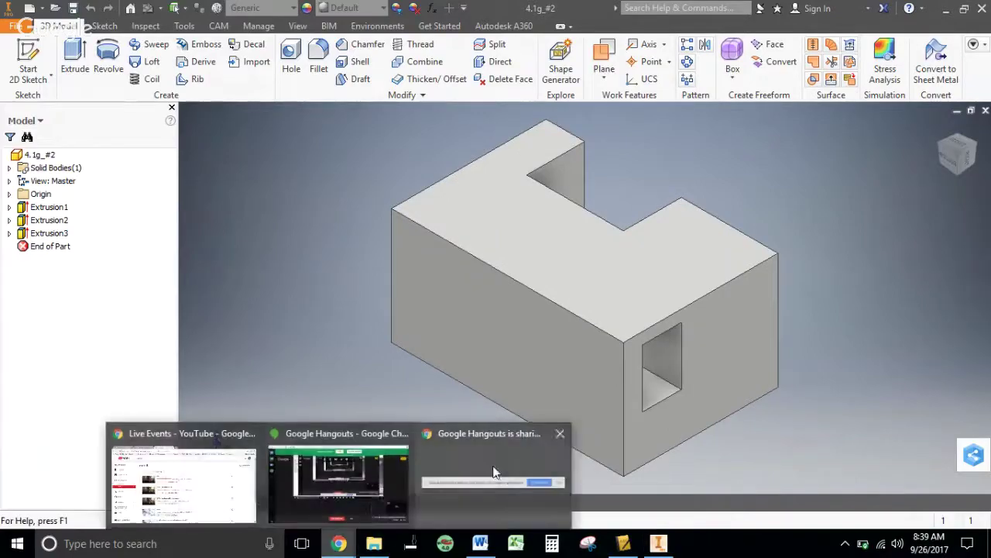